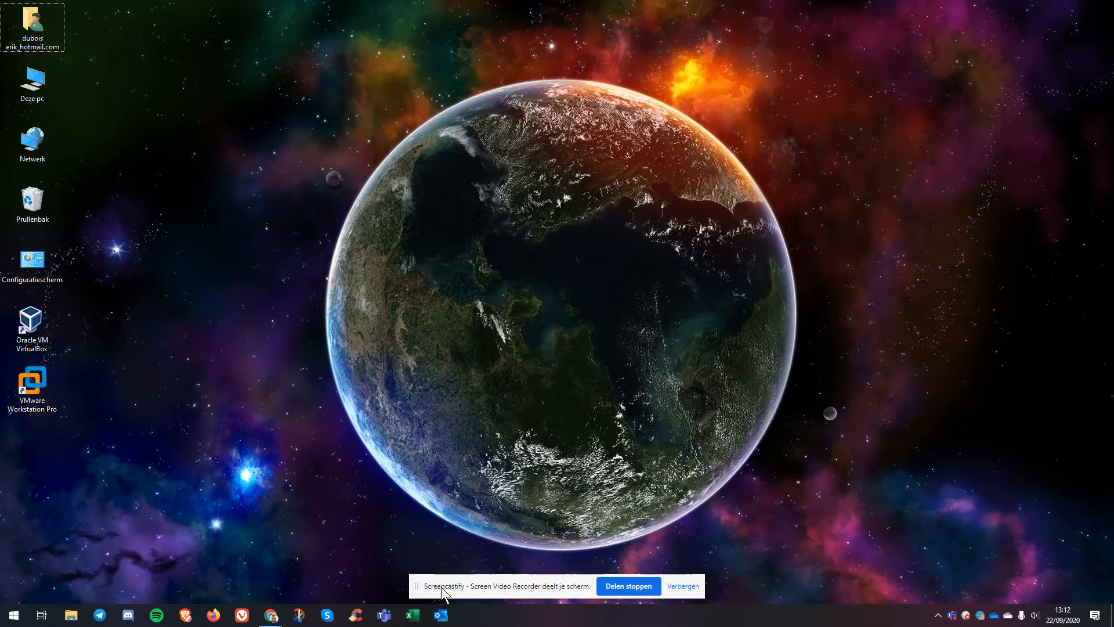
Step: Launch VMware Workstation Pro
{"action": "left_click_drag", "start_coordinate": [461, 581], "coordinate": [841, 582]}
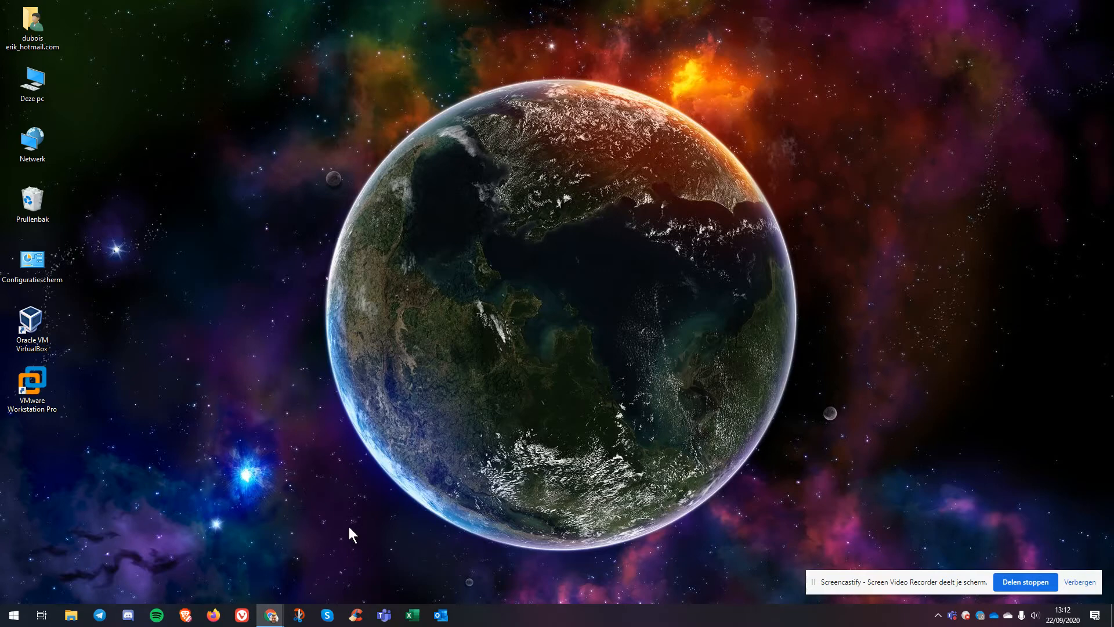
{"action": "double_click", "coordinate": [33, 385]}
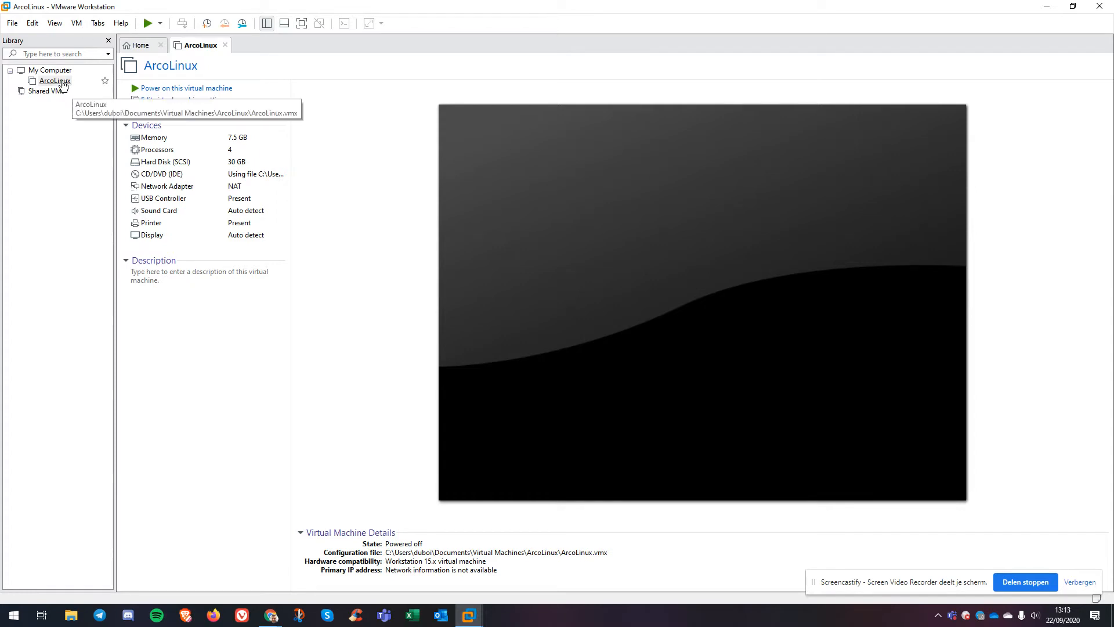
Step: Examine the version and license status in the VMware Workstation product information, and close it
{"action": "left_click", "coordinate": [116, 24]}
{"action": "left_click", "coordinate": [167, 139]}
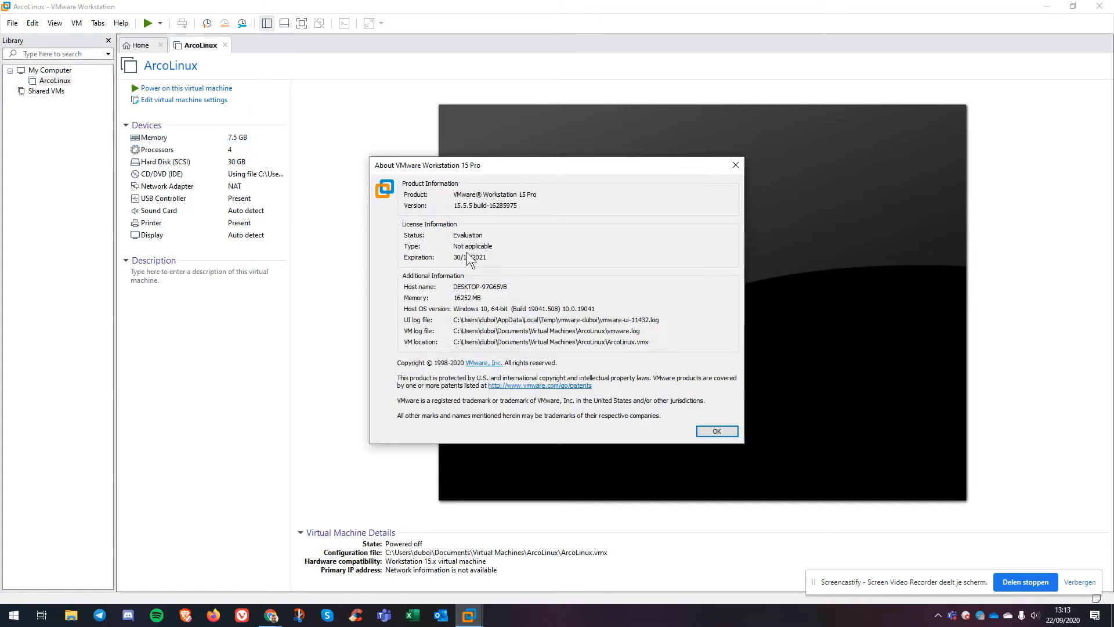
{"action": "left_click_drag", "start_coordinate": [458, 207], "coordinate": [724, 233]}
{"action": "double_click", "coordinate": [455, 235]}
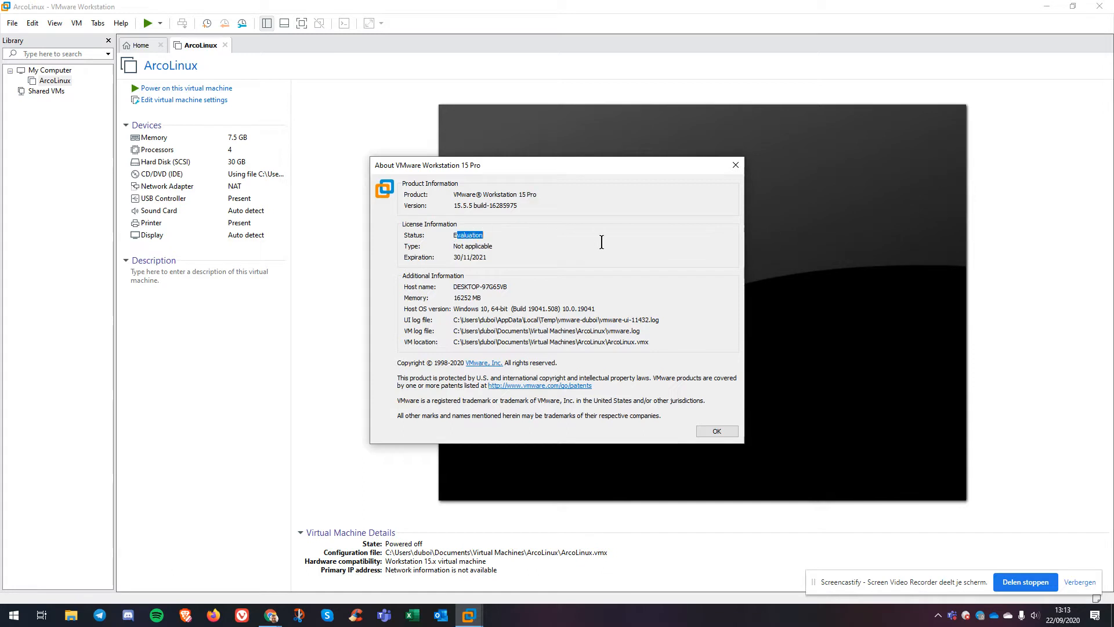
{"action": "left_click", "coordinate": [718, 431]}
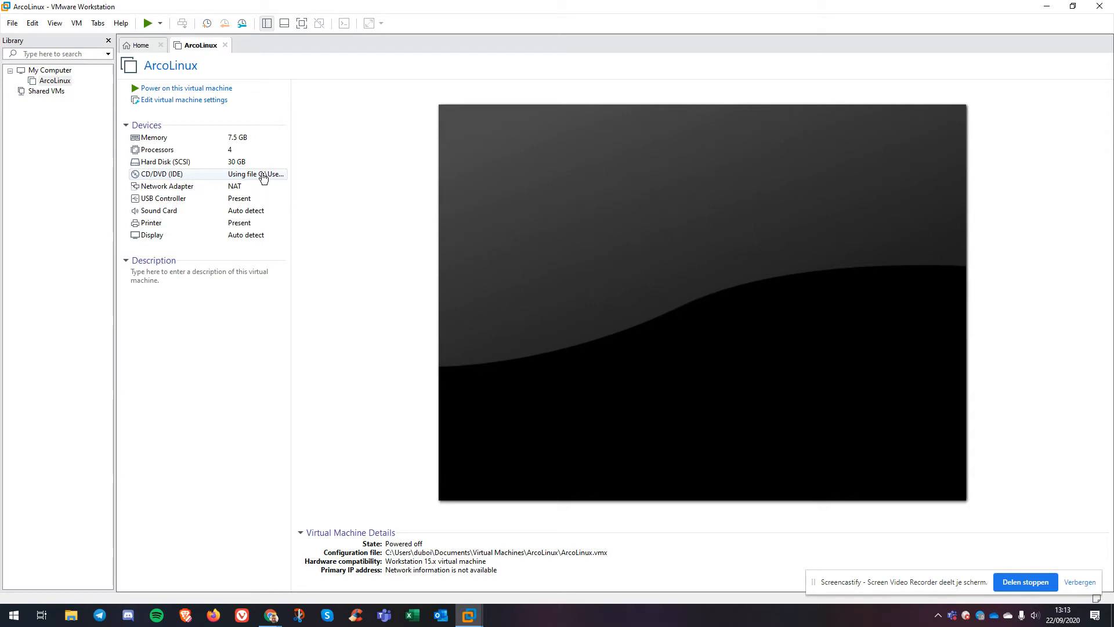
{"action": "left_click", "coordinate": [1071, 624]}
{"action": "left_click", "coordinate": [1071, 624]}
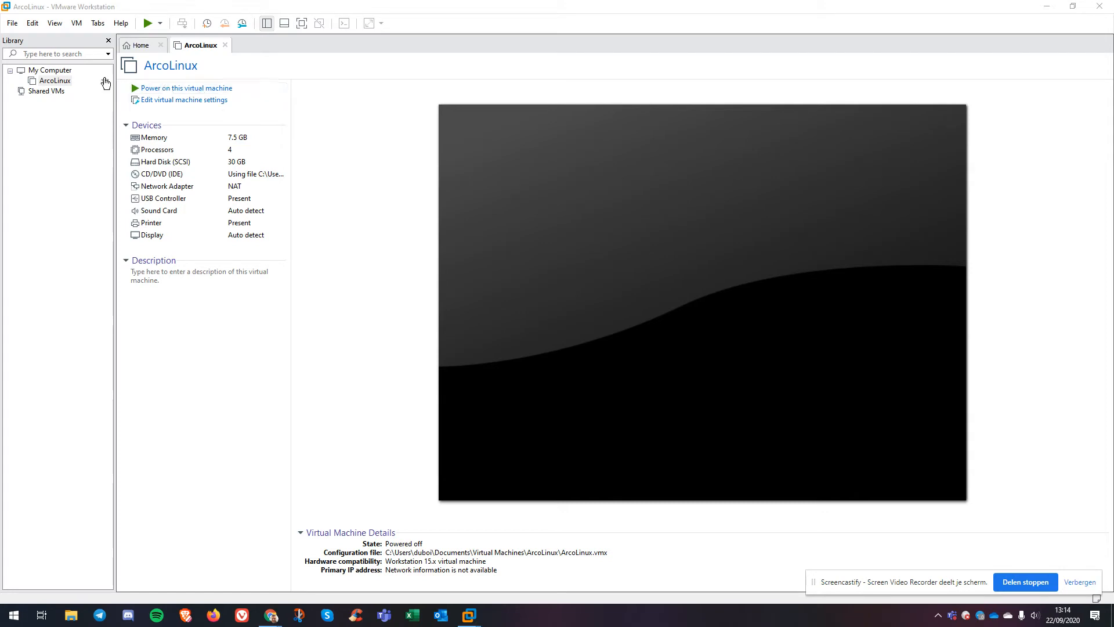
Step: Remove the existing ArcoLinux virtual machine from the library
{"action": "right_click", "coordinate": [65, 85]}
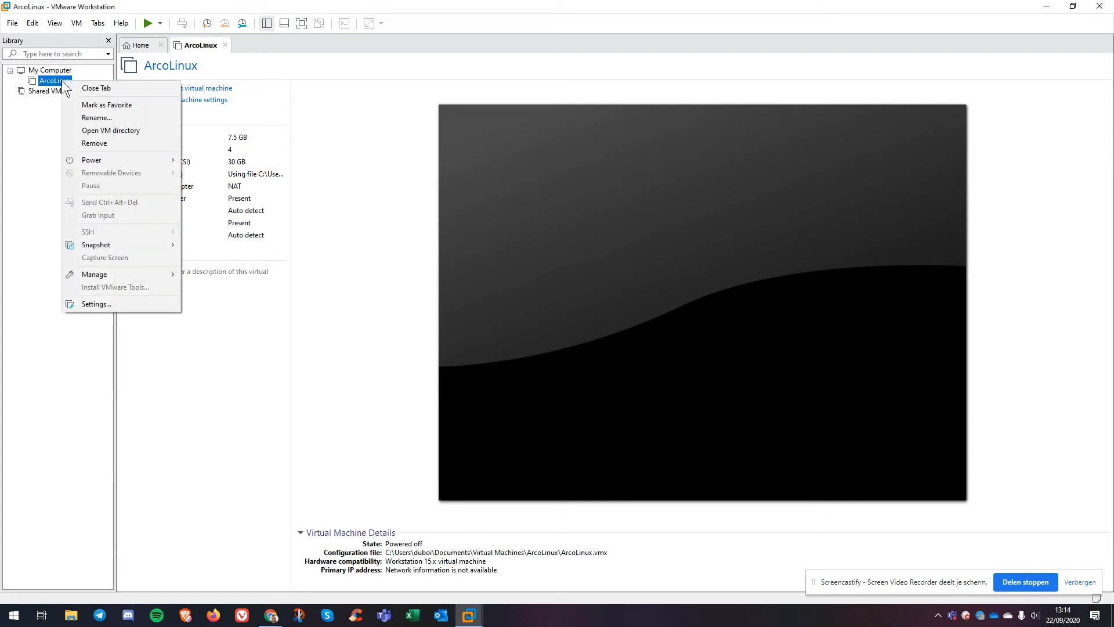
{"action": "mouse_move", "coordinate": [135, 280]}
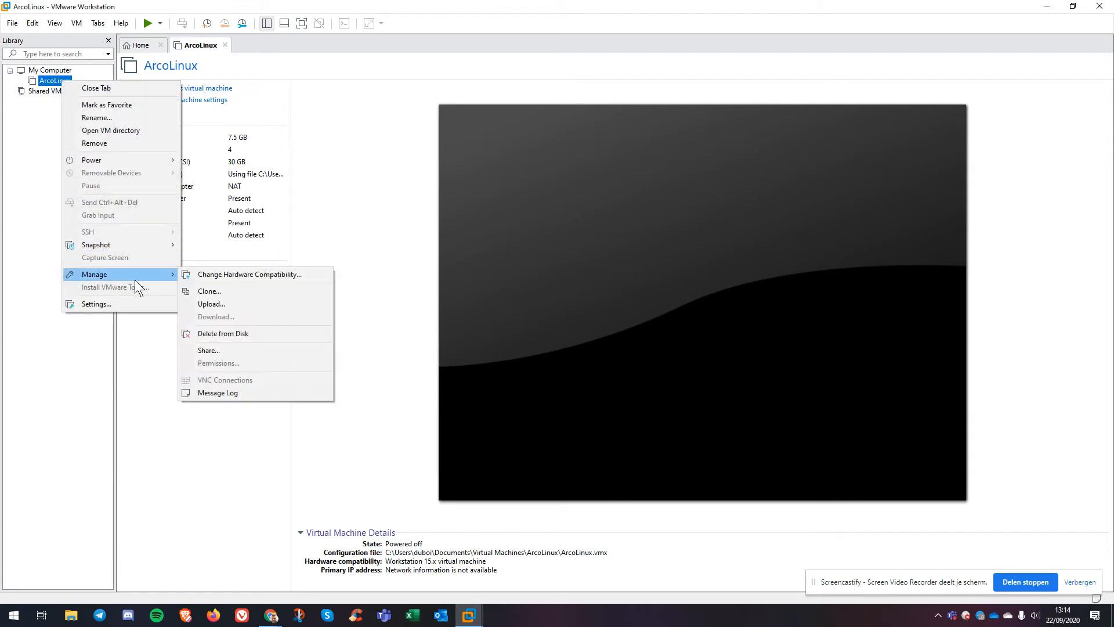
{"action": "left_click", "coordinate": [118, 143]}
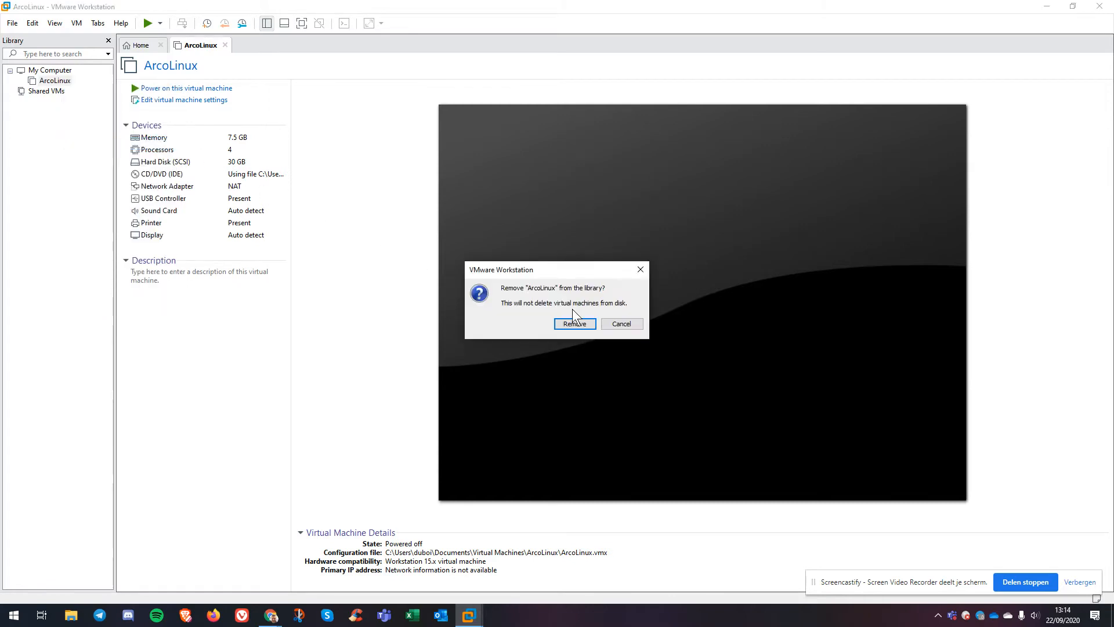
{"action": "left_click", "coordinate": [575, 325]}
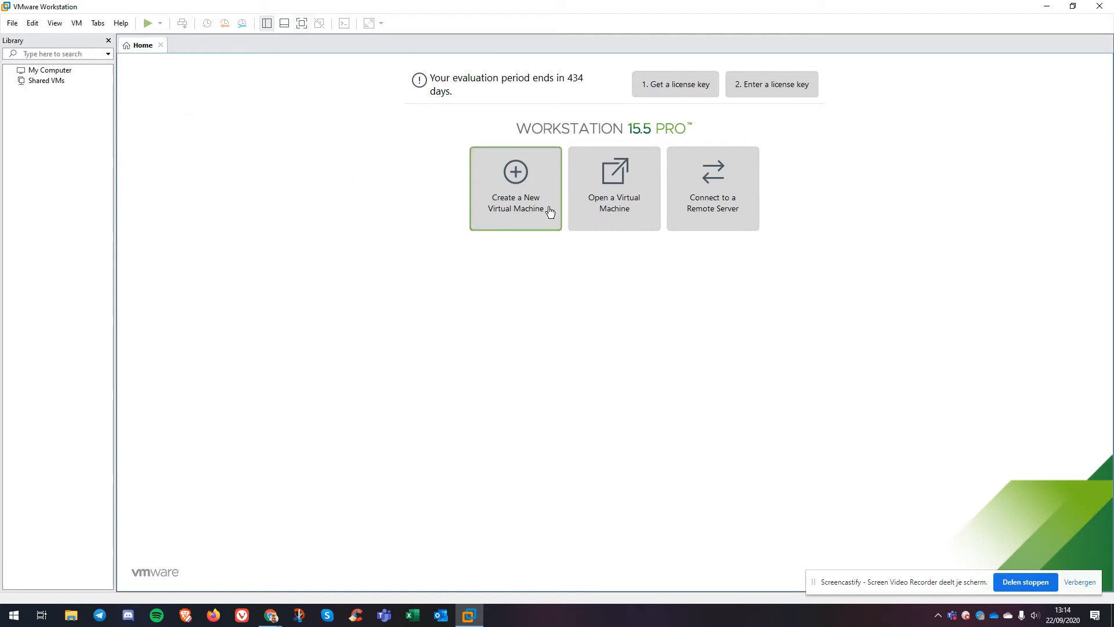
Step: Start a new virtual machine with the Typical configuration, using arcolinux-next-v20.11.2 (3).iso from Downloads as the installer disc image
{"action": "left_click", "coordinate": [521, 183]}
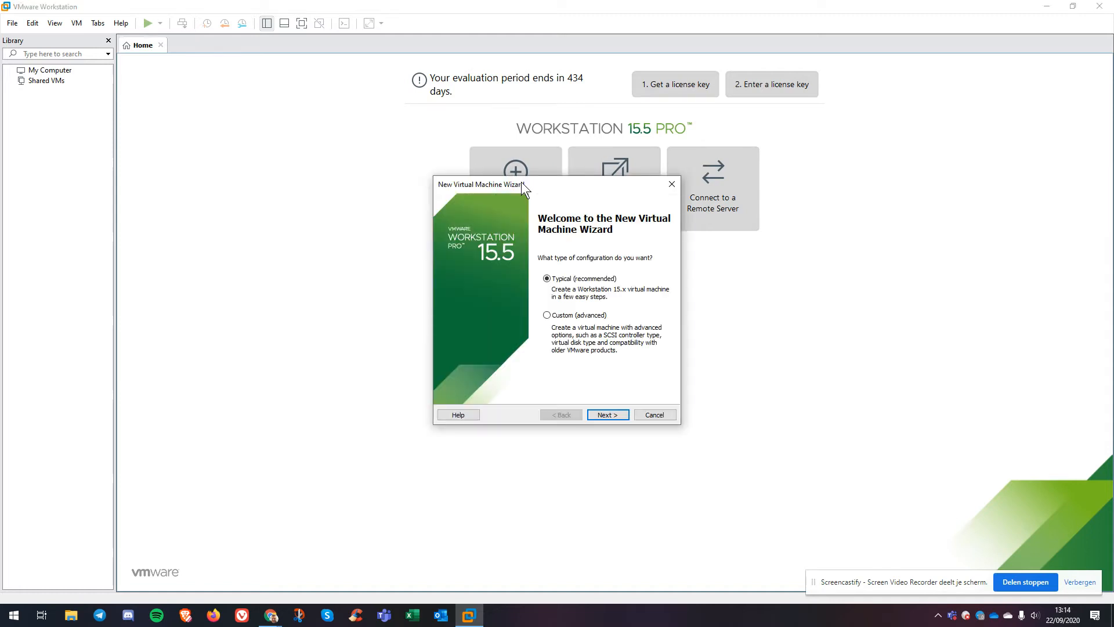
{"action": "left_click", "coordinate": [615, 415]}
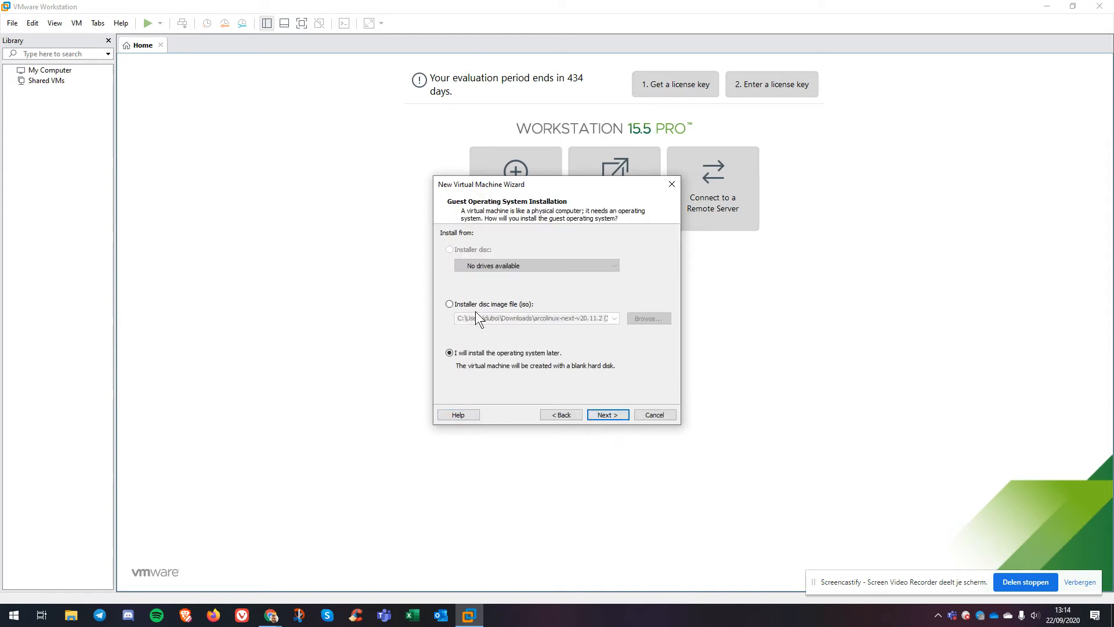
{"action": "left_click", "coordinate": [496, 305]}
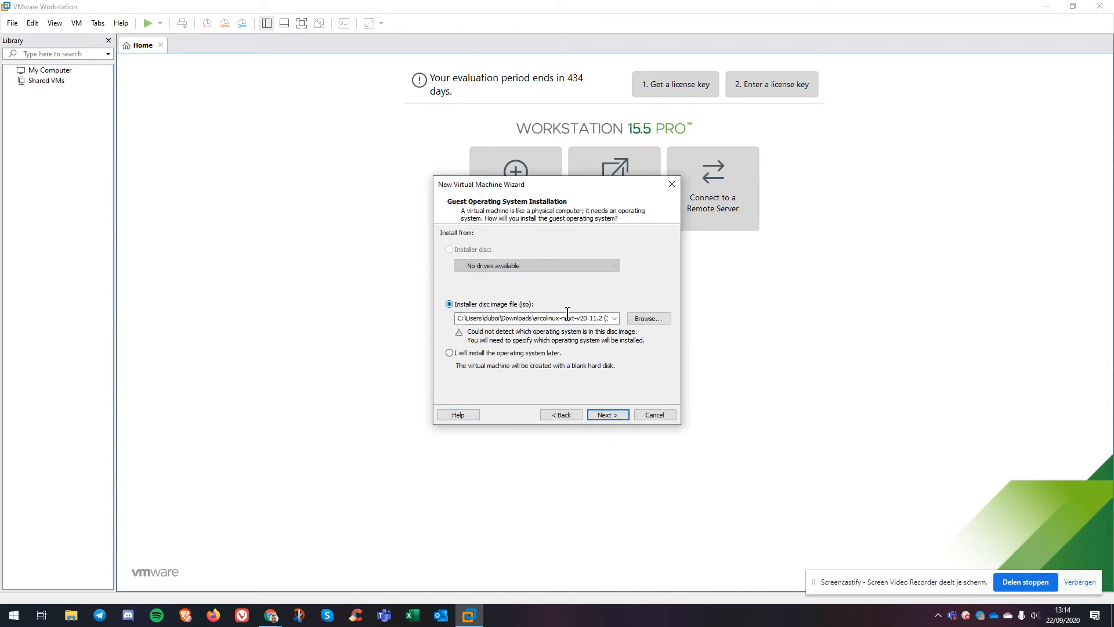
{"action": "left_click", "coordinate": [647, 319]}
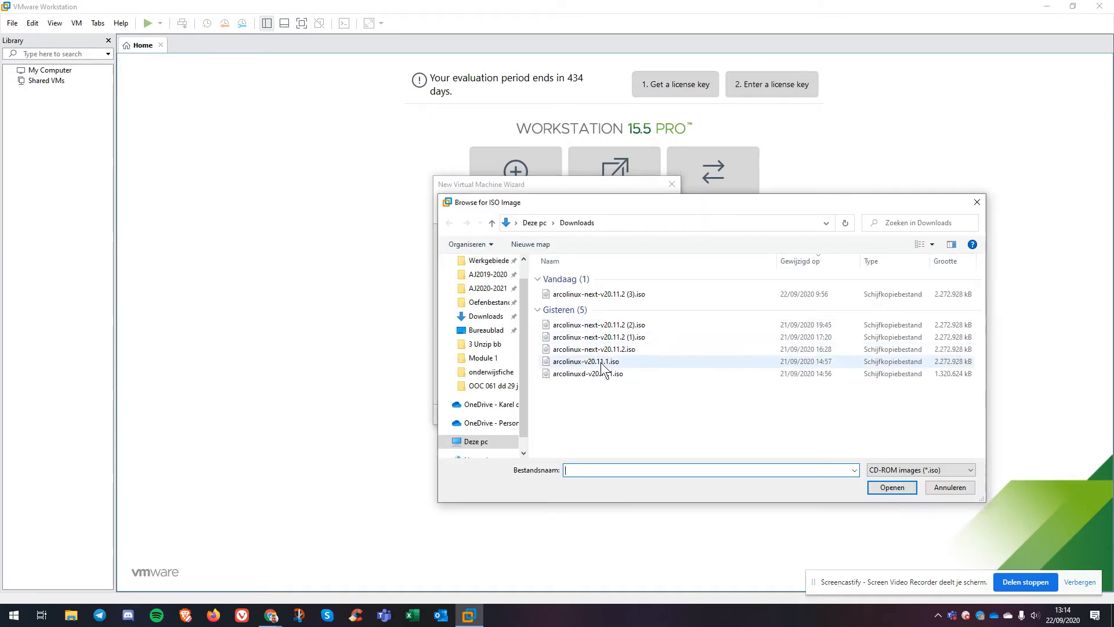
{"action": "left_click", "coordinate": [623, 297]}
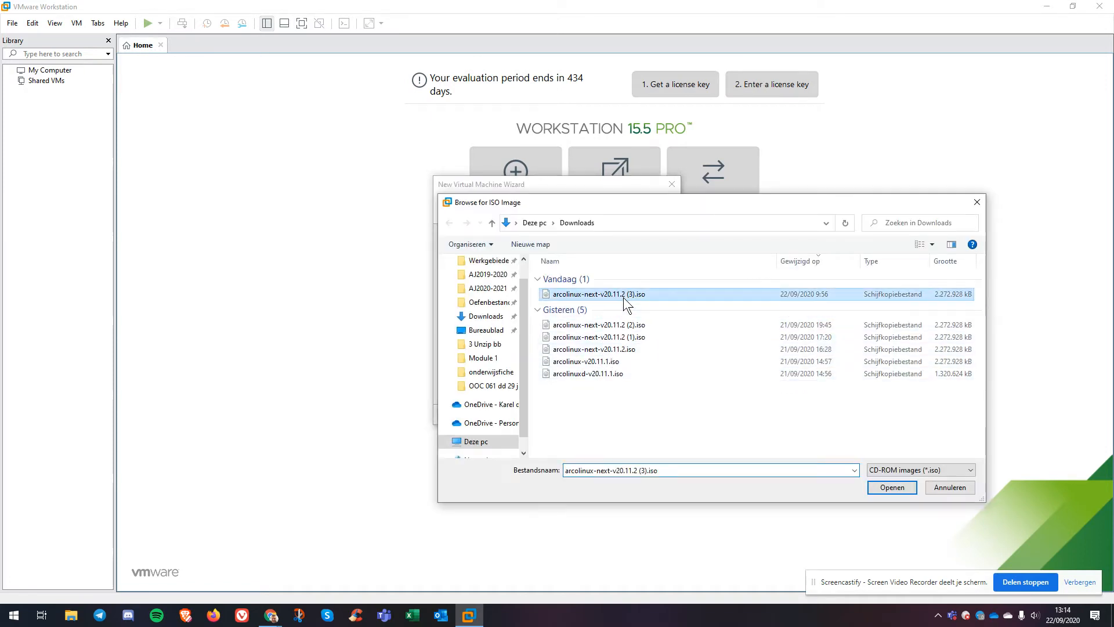
{"action": "left_click", "coordinate": [894, 485]}
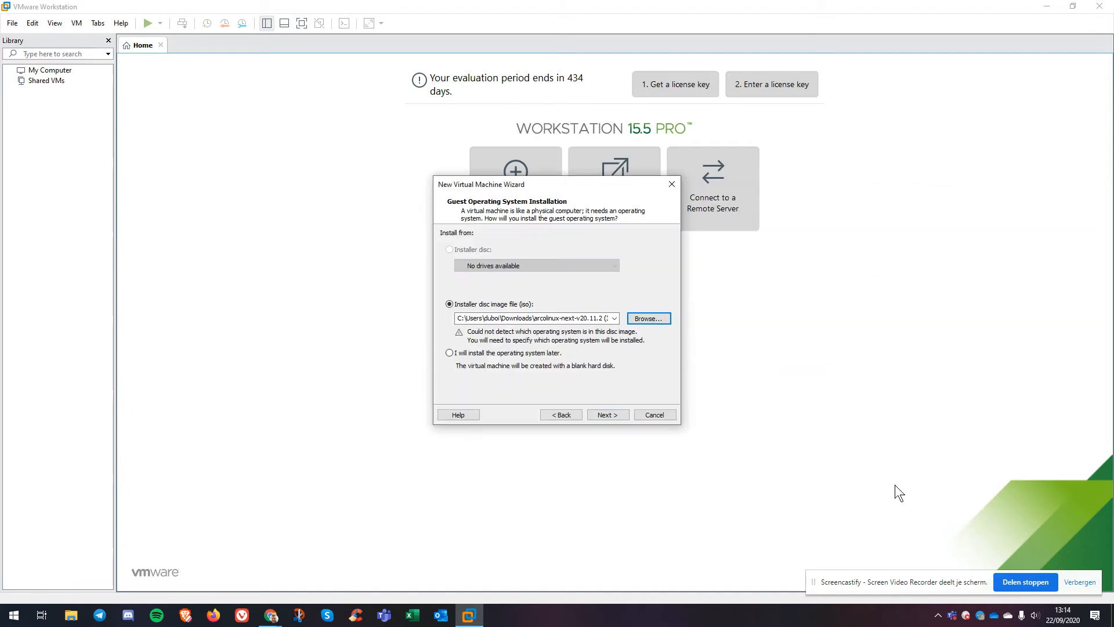
{"action": "left_click", "coordinate": [604, 414]}
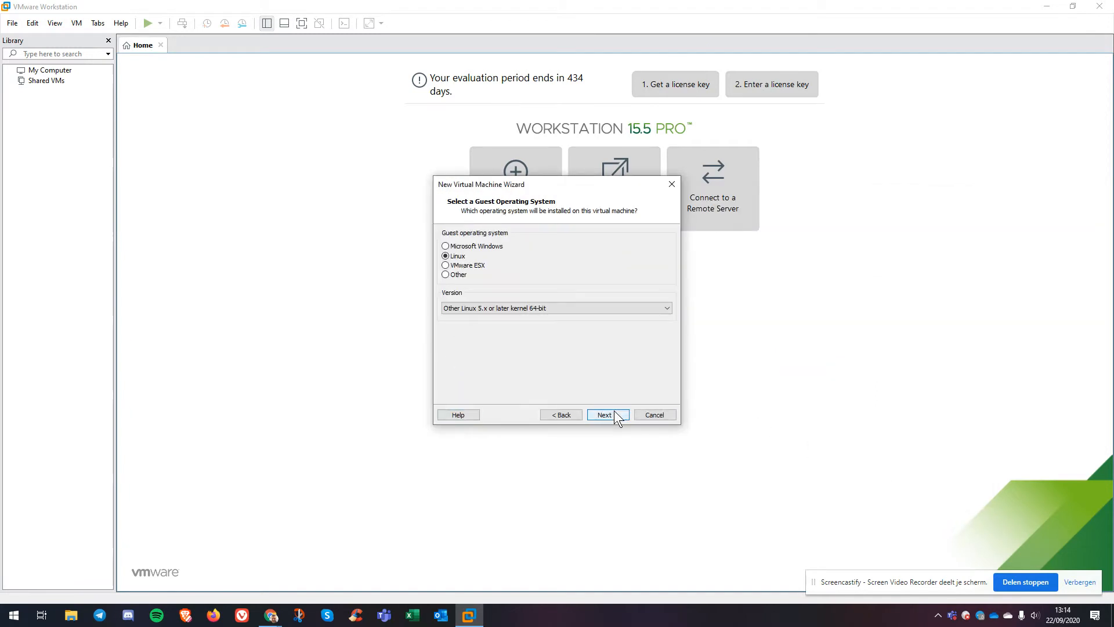
Step: Choose Linux as the guest operating system, with version Other Linux 5.x or later kernel 64-bit
{"action": "left_click", "coordinate": [531, 309]}
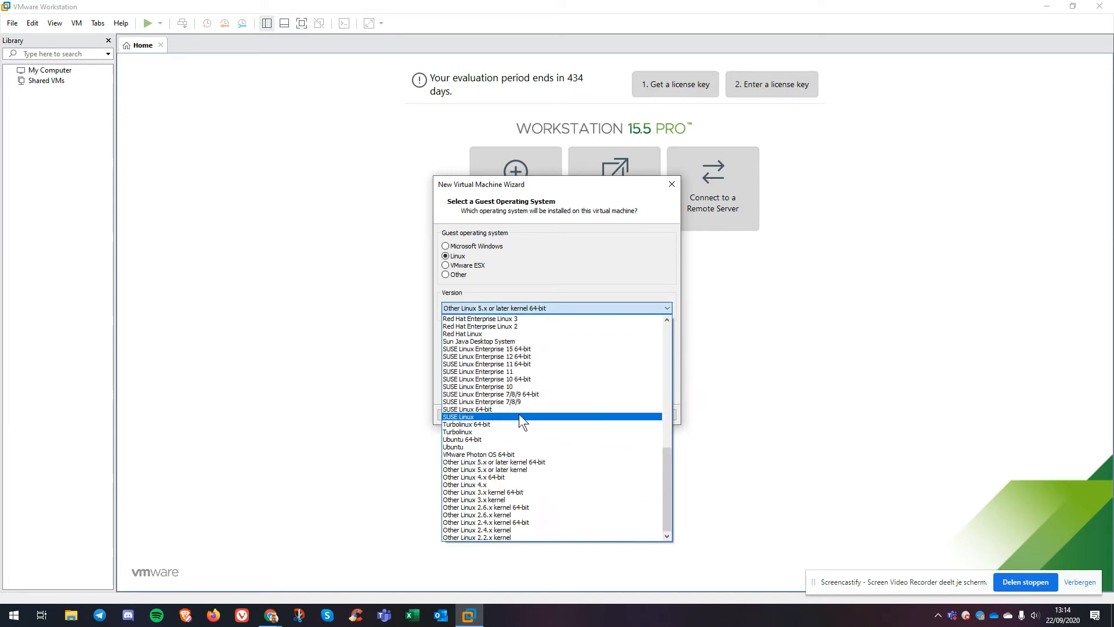
{"action": "scroll", "coordinate": [519, 414], "scroll_direction": "up", "scroll_amount": 15}
{"action": "scroll", "coordinate": [519, 414], "scroll_direction": "down", "scroll_amount": 8}
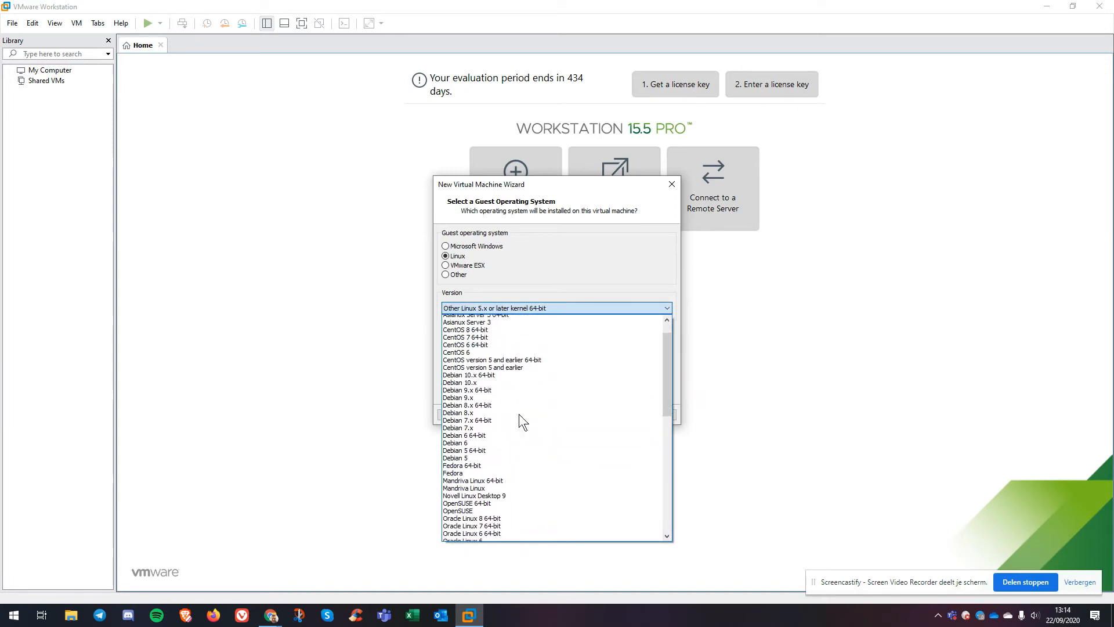
{"action": "scroll", "coordinate": [519, 413], "scroll_direction": "down", "scroll_amount": 4}
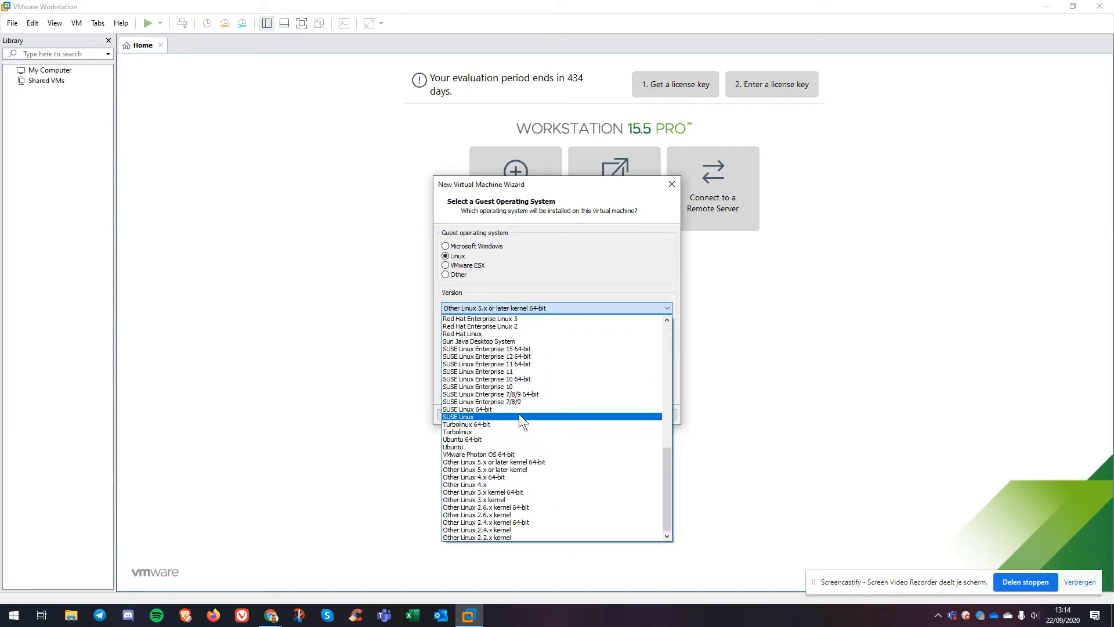
{"action": "scroll", "coordinate": [522, 441], "scroll_direction": "down", "scroll_amount": 3}
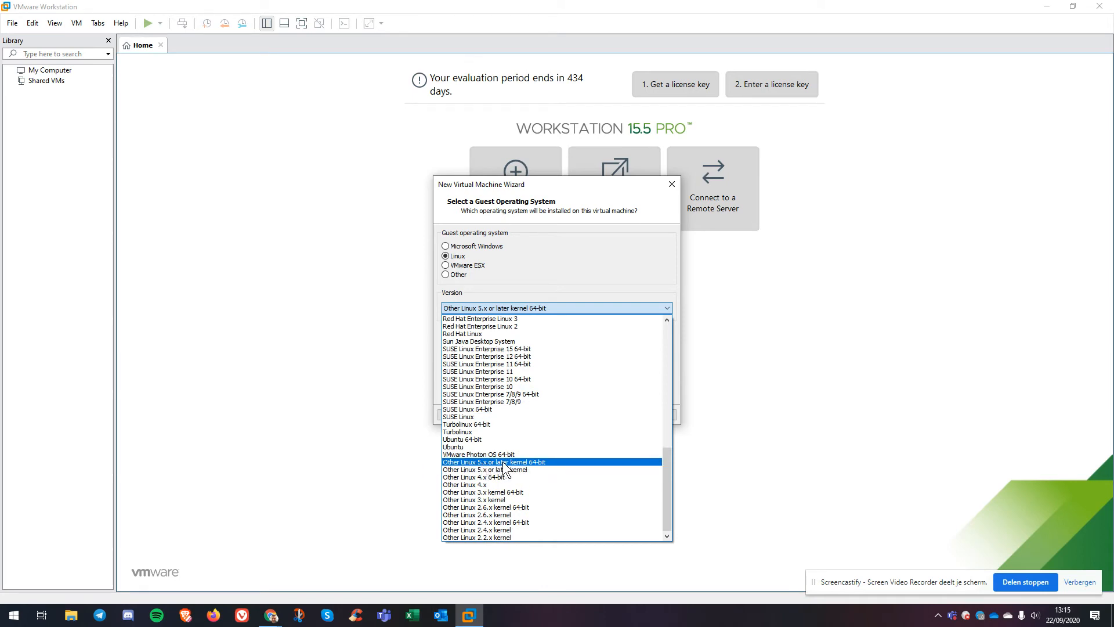
{"action": "left_click", "coordinate": [506, 463]}
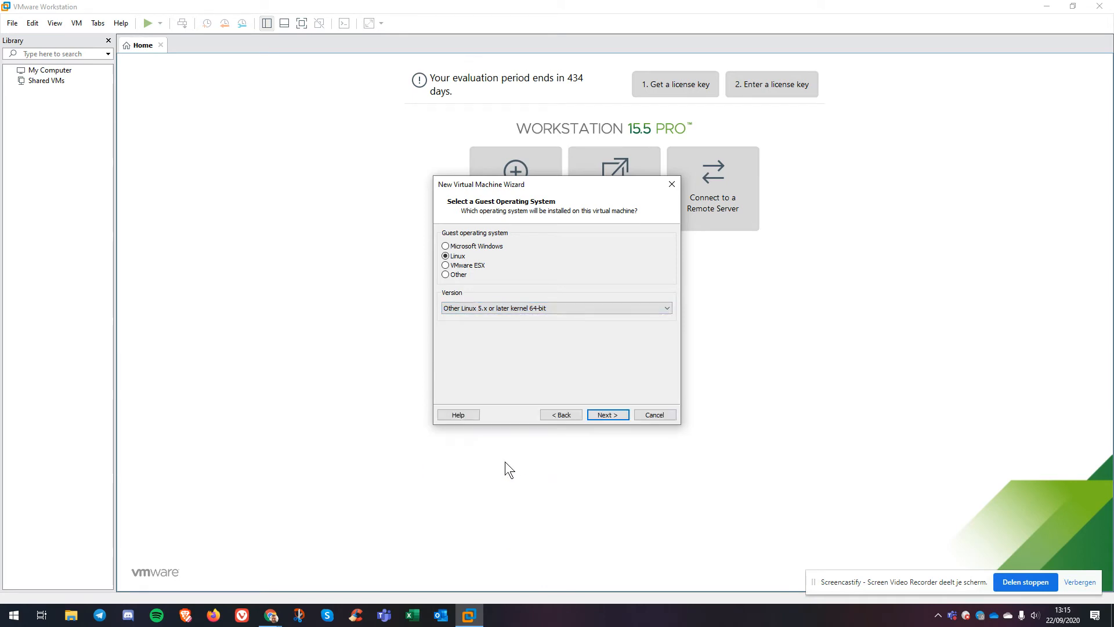
{"action": "left_click", "coordinate": [608, 414]}
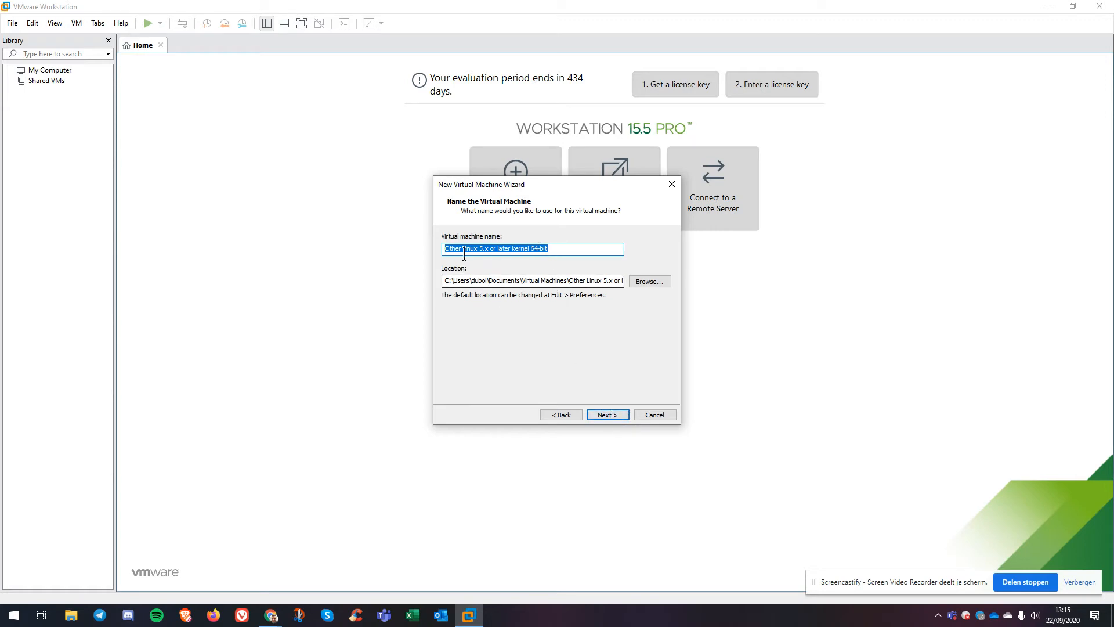
Step: Accept the default machine name and location, and set the maximum disk size to 30 GB, split into multiple files
{"action": "left_click", "coordinate": [607, 415]}
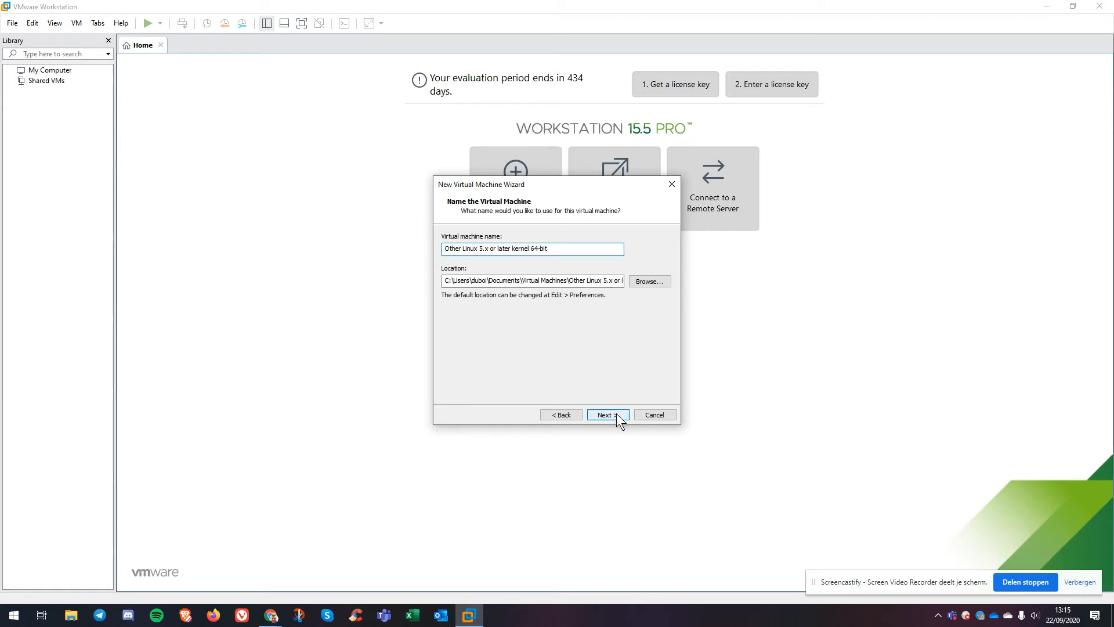
{"action": "left_click", "coordinate": [552, 260]}
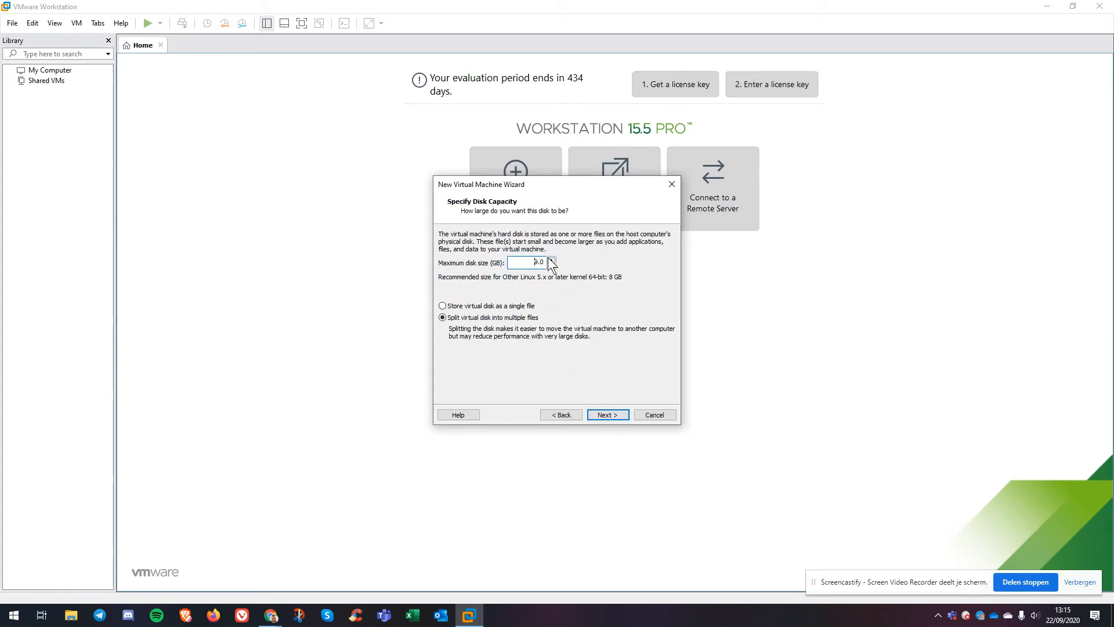
{"action": "type", "text": "30"}
{"action": "left_click", "coordinate": [527, 319]}
{"action": "left_click", "coordinate": [613, 414]}
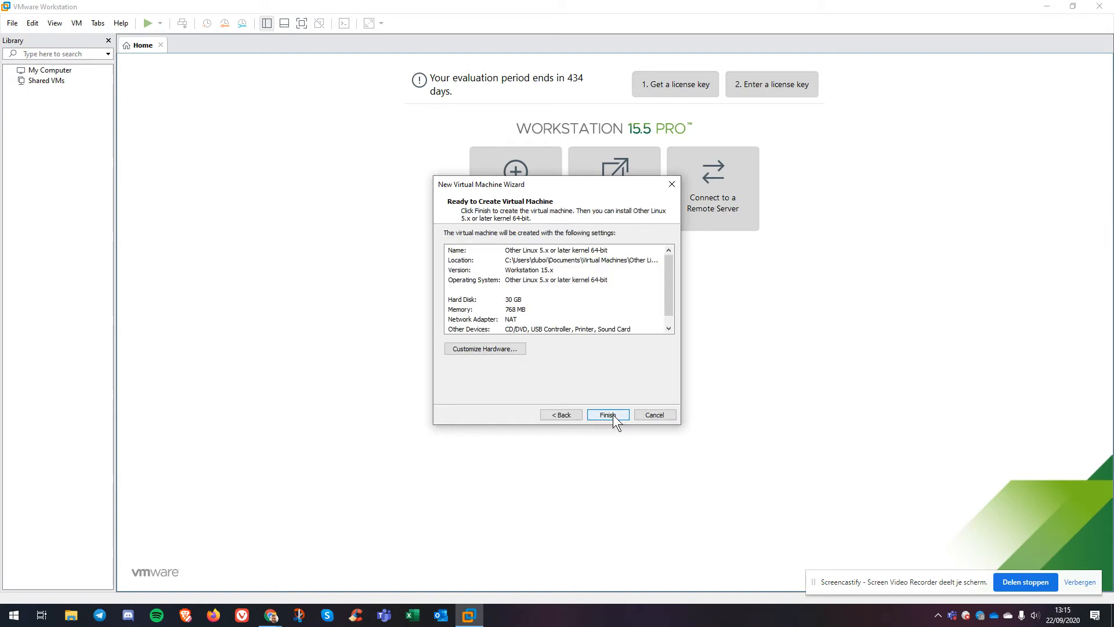
Step: Customize the new machine's hardware by setting its memory to 8192 MB
{"action": "left_click", "coordinate": [508, 351]}
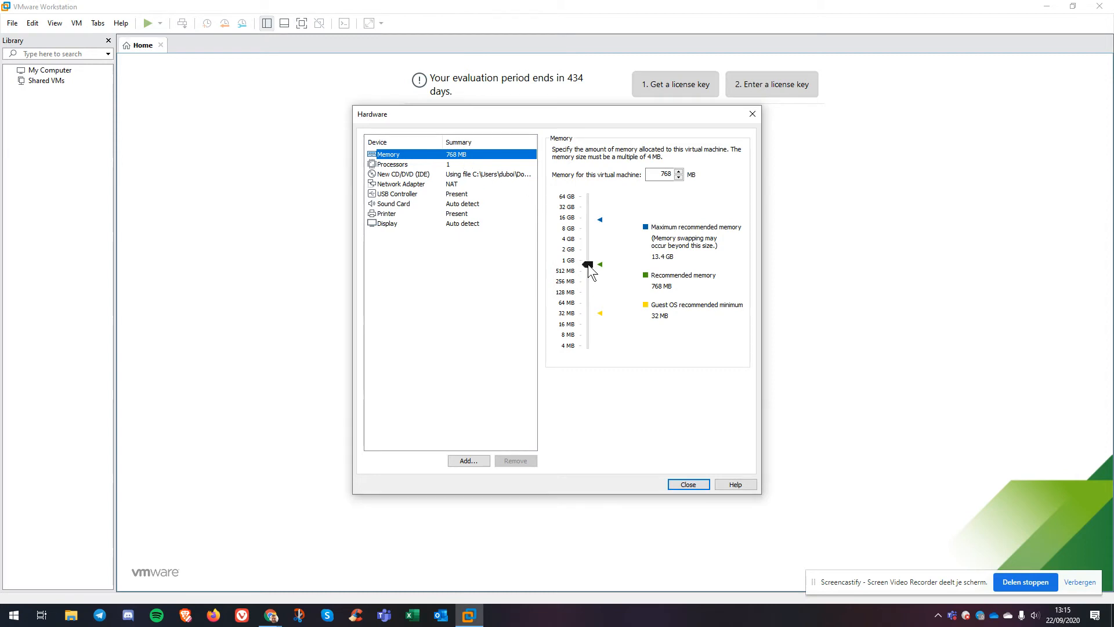
{"action": "left_click_drag", "start_coordinate": [588, 265], "coordinate": [589, 228]}
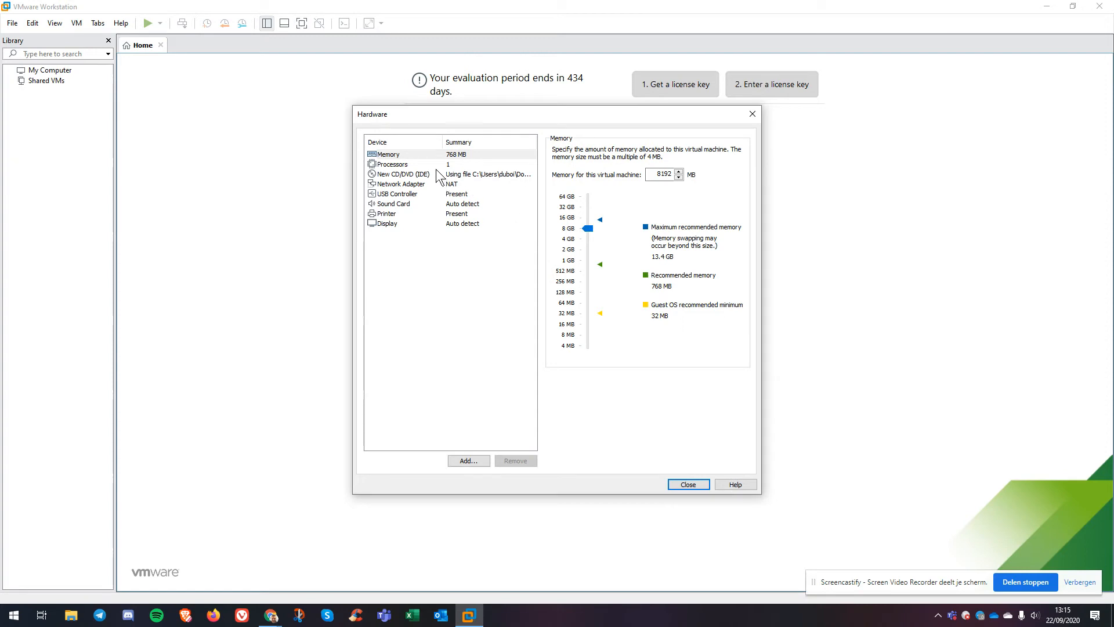
Step: Give the machine one processor with 4 cores and enable Virtualize Intel VT-x/EPT or AMD-V/RVI
{"action": "left_click", "coordinate": [456, 167]}
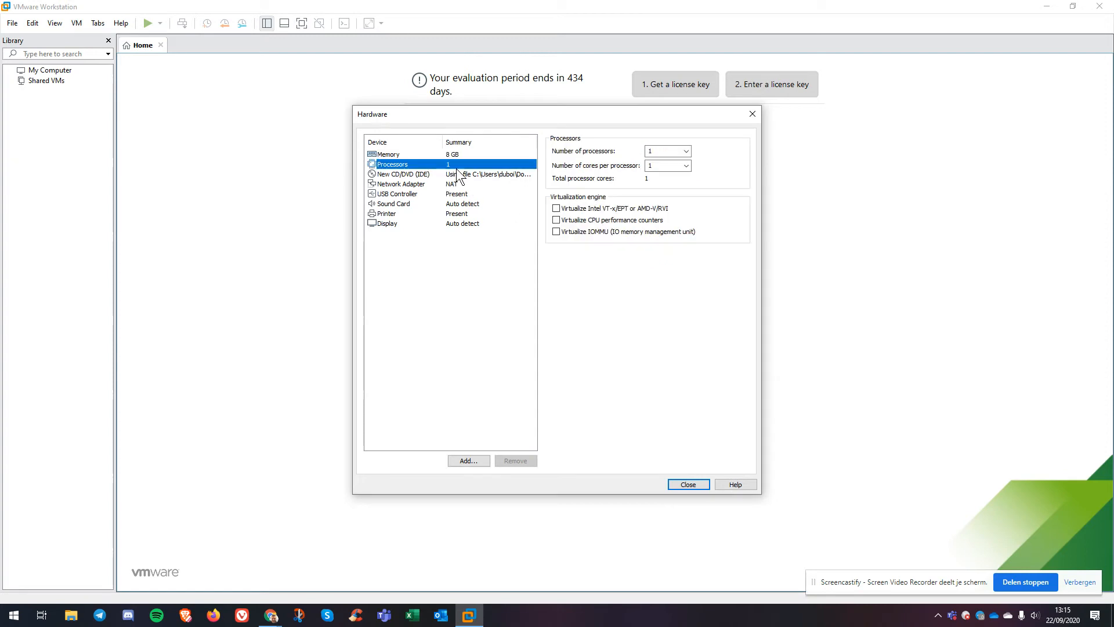
{"action": "left_click", "coordinate": [685, 152]}
{"action": "left_click", "coordinate": [686, 152]}
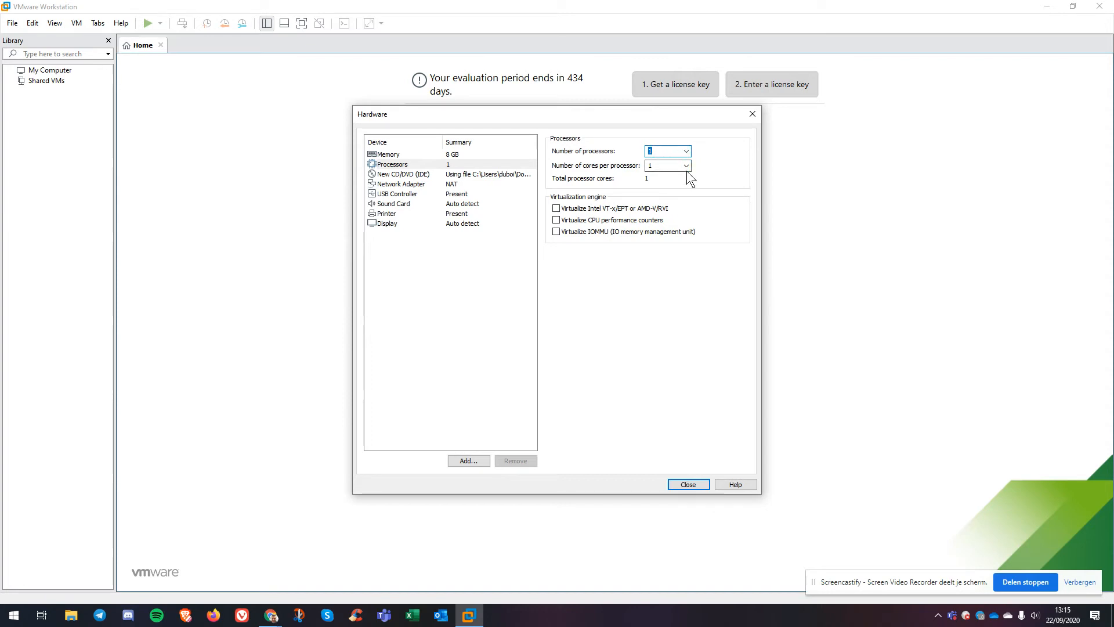
{"action": "left_click", "coordinate": [686, 166]}
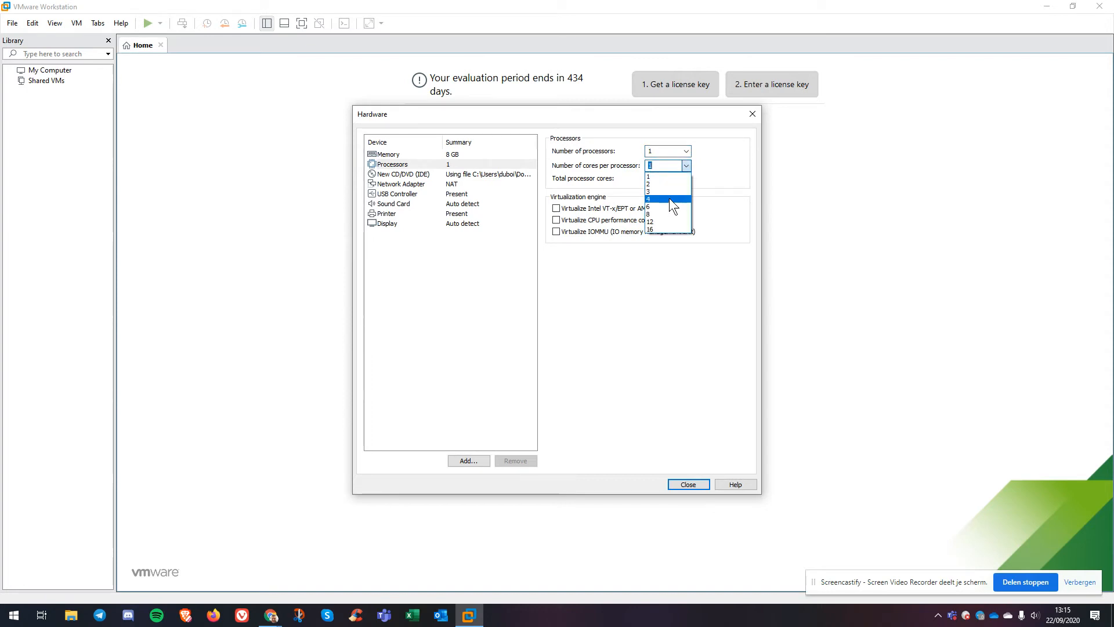
{"action": "left_click", "coordinate": [670, 199]}
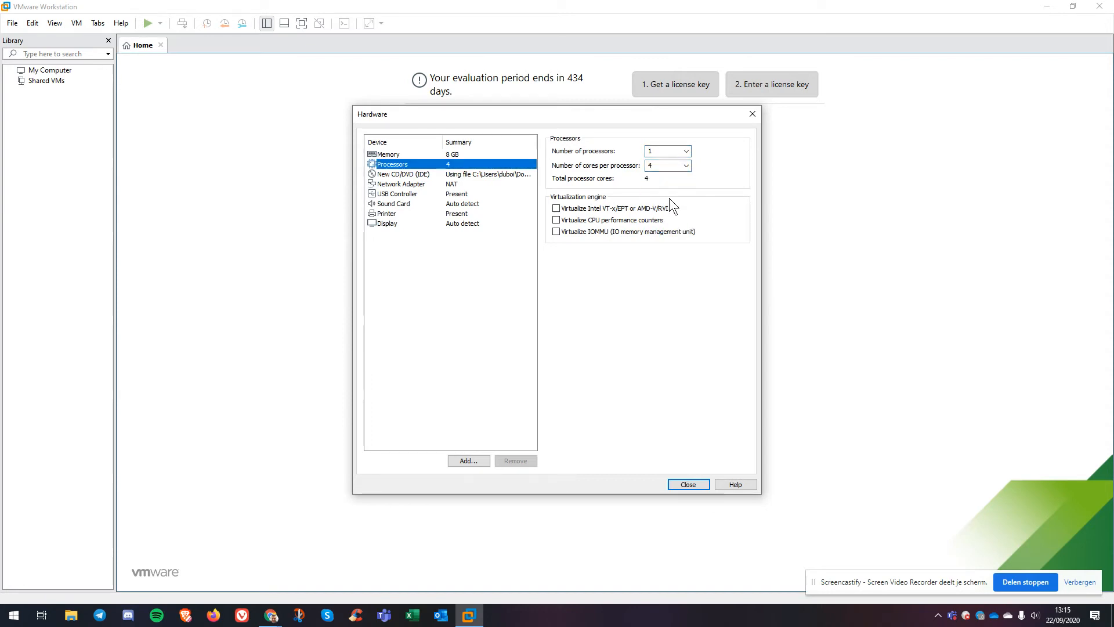
{"action": "left_click", "coordinate": [561, 210]}
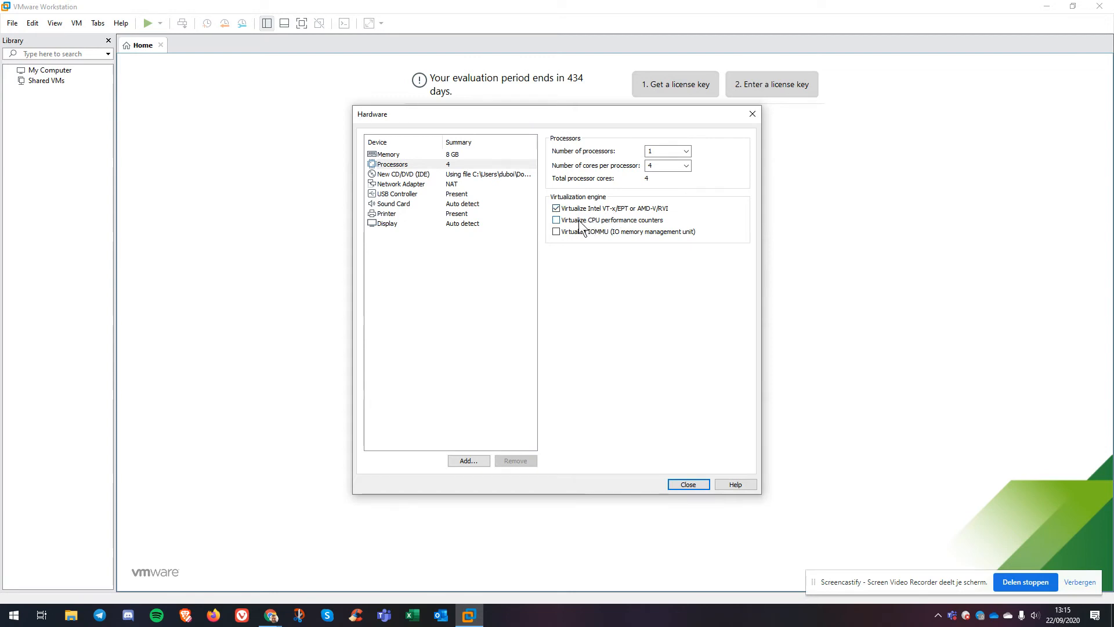
Step: Review the CD/DVD, network adapter, USB, sound, printer and display settings, keep them as they are, and finish creating the virtual machine
{"action": "left_click", "coordinate": [405, 174]}
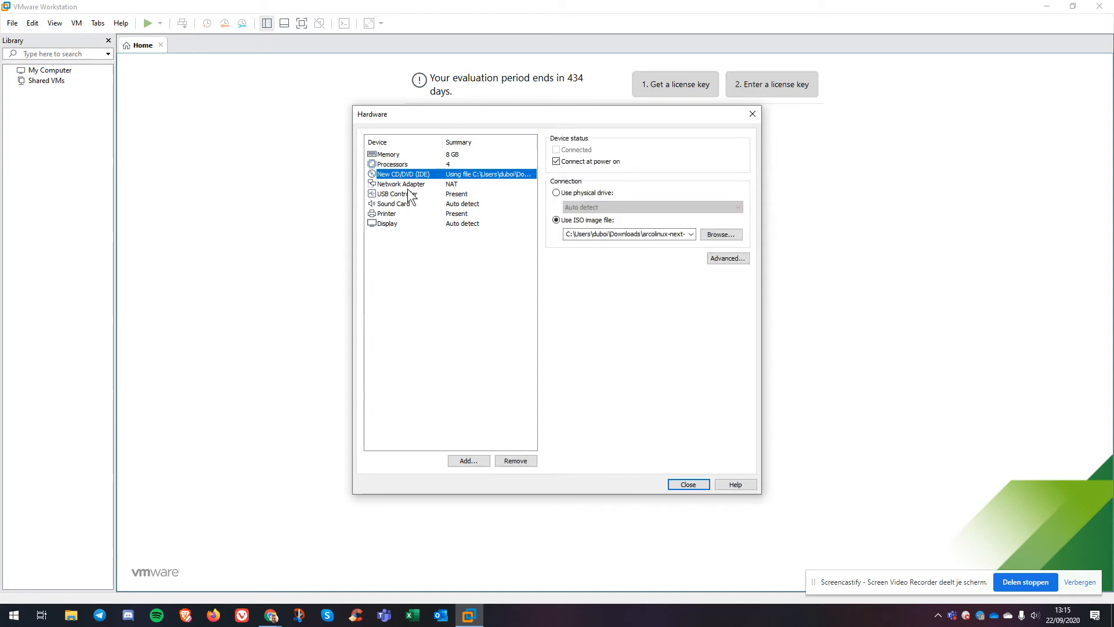
{"action": "left_click", "coordinate": [412, 188]}
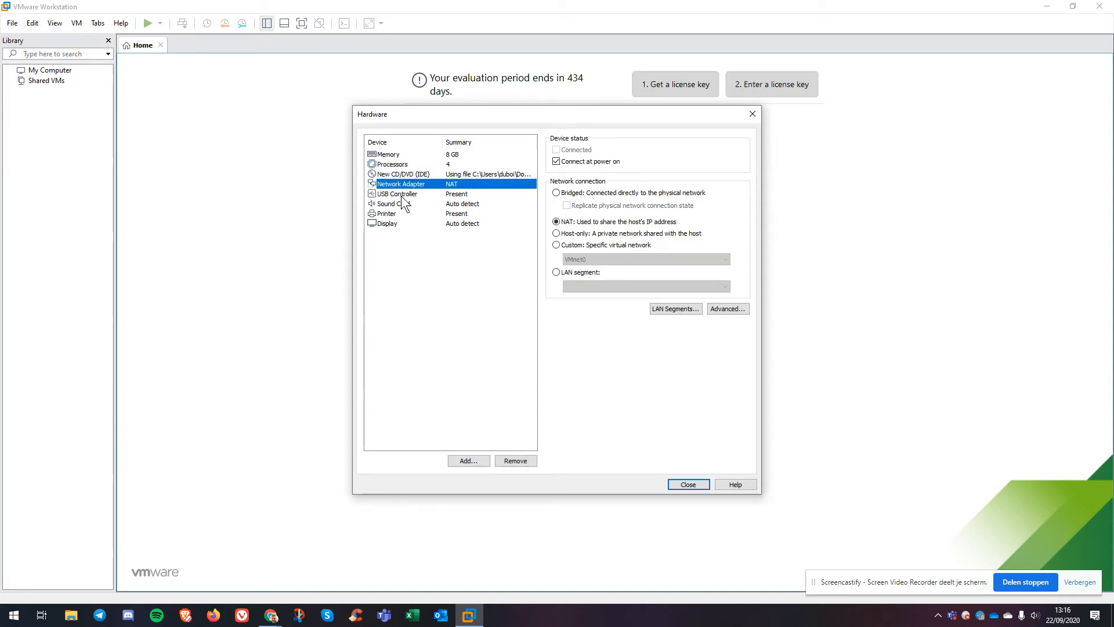
{"action": "left_click", "coordinate": [407, 194]}
{"action": "left_click", "coordinate": [398, 205]}
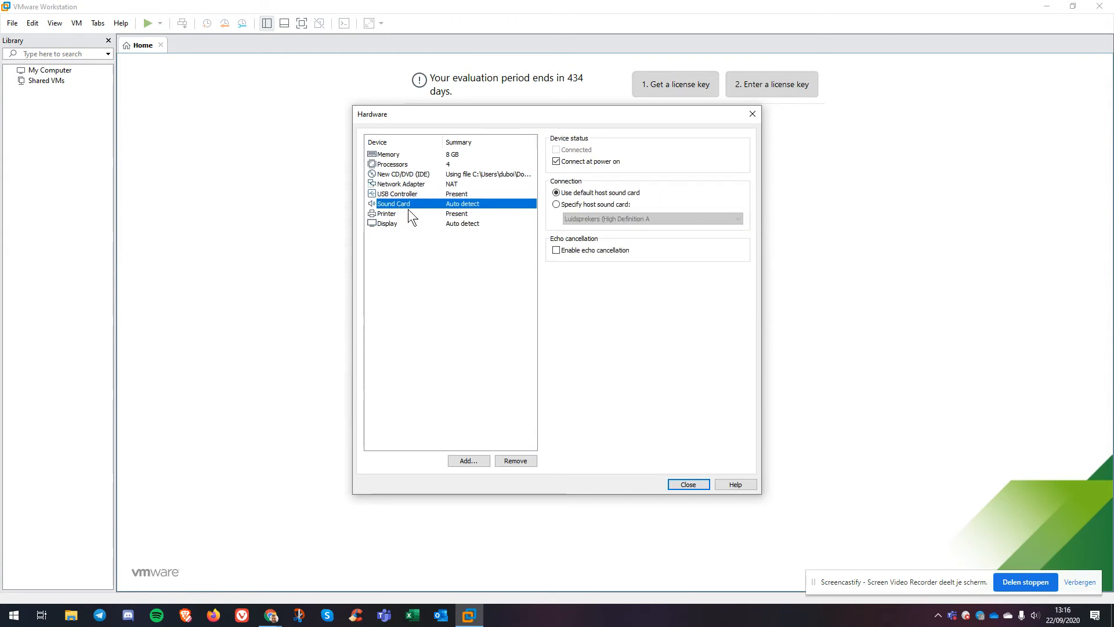
{"action": "left_click", "coordinate": [386, 213]}
{"action": "left_click", "coordinate": [394, 224]}
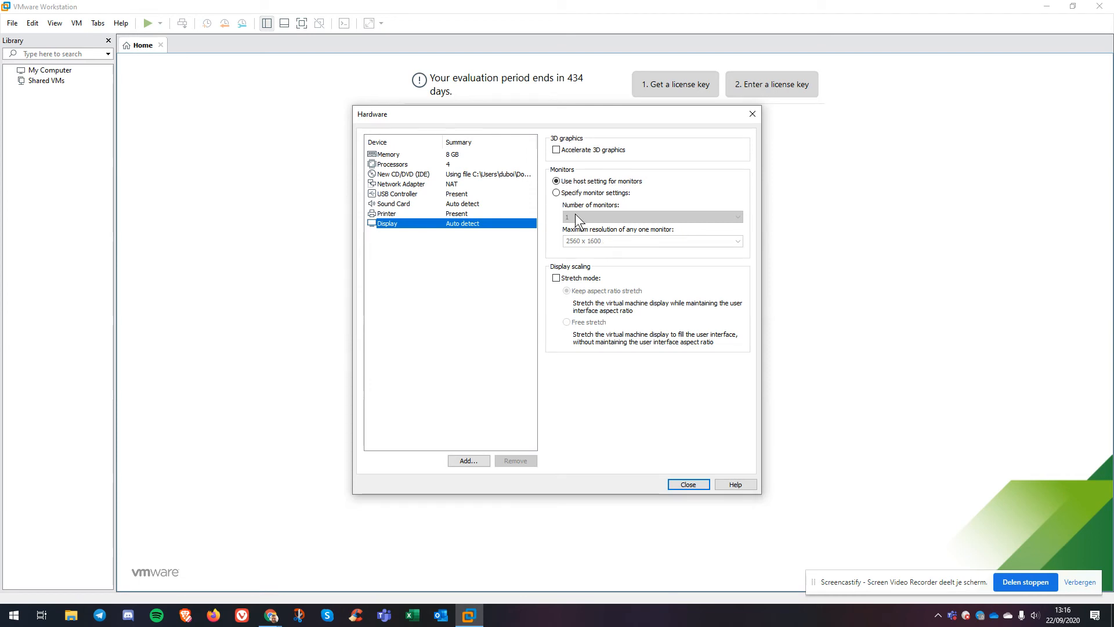
{"action": "left_click", "coordinate": [682, 483]}
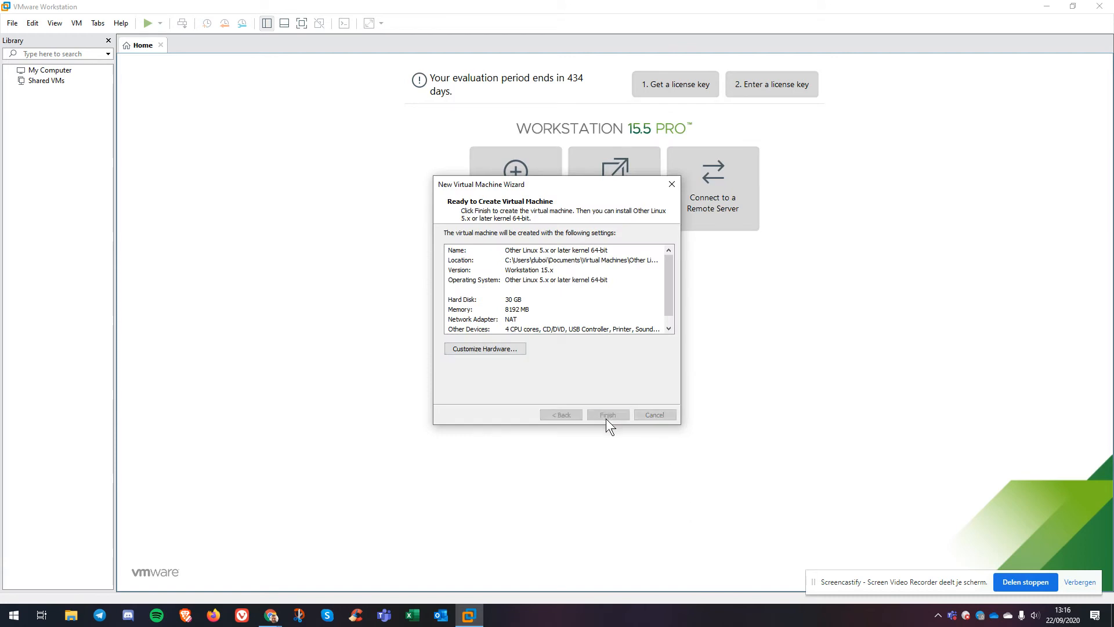
{"action": "left_click", "coordinate": [606, 417]}
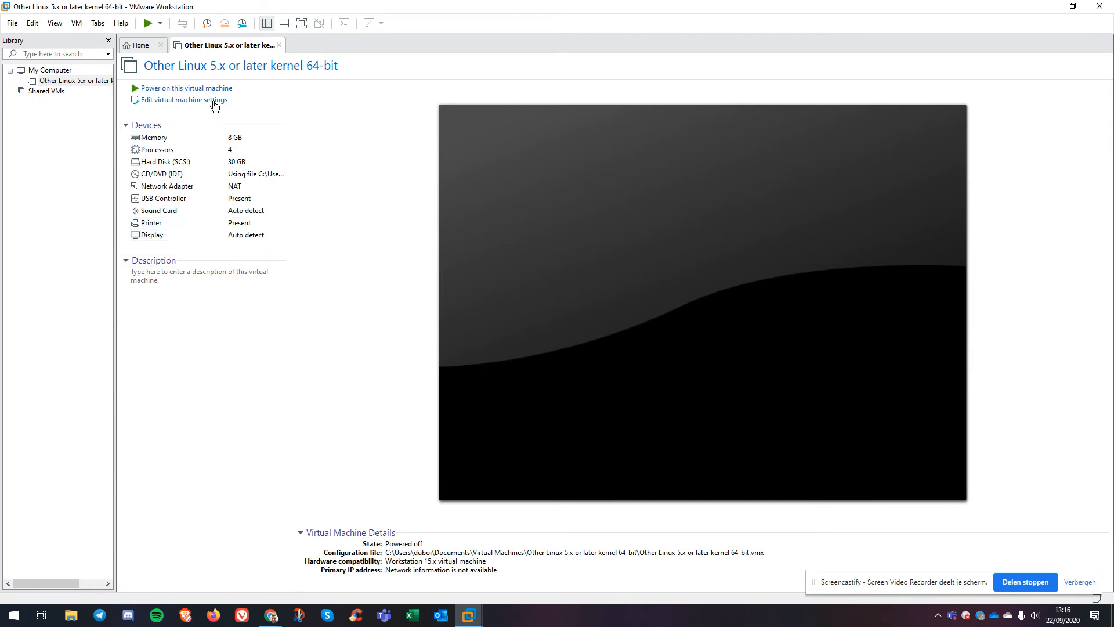
Step: Hide the library sidebar, power on the new virtual machine, and show it in full screen
{"action": "left_click", "coordinate": [108, 41]}
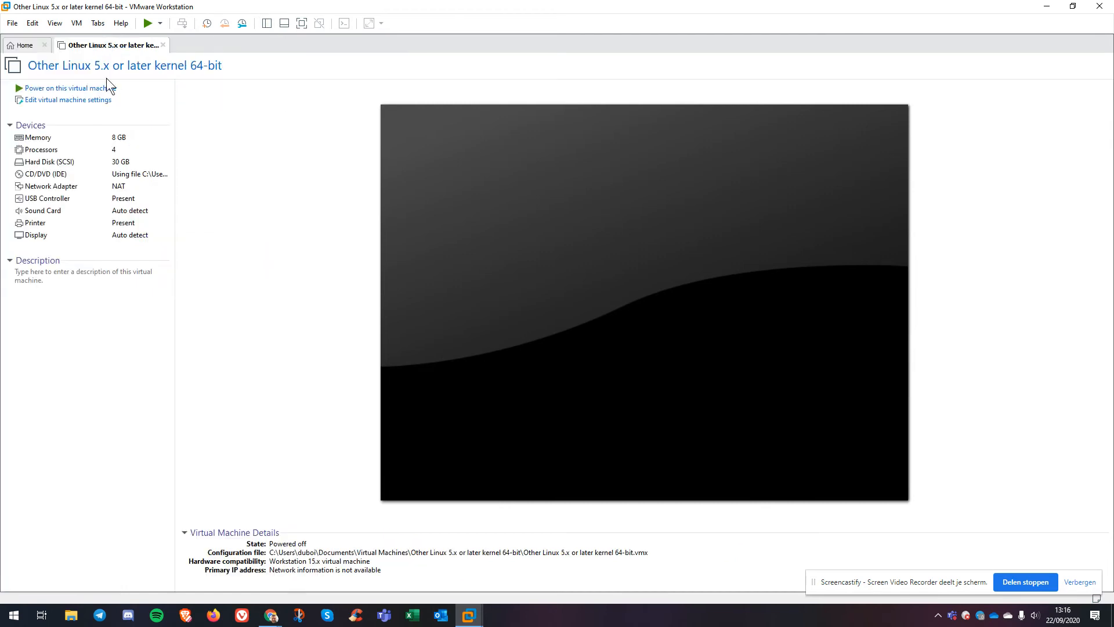
{"action": "left_click", "coordinate": [67, 90]}
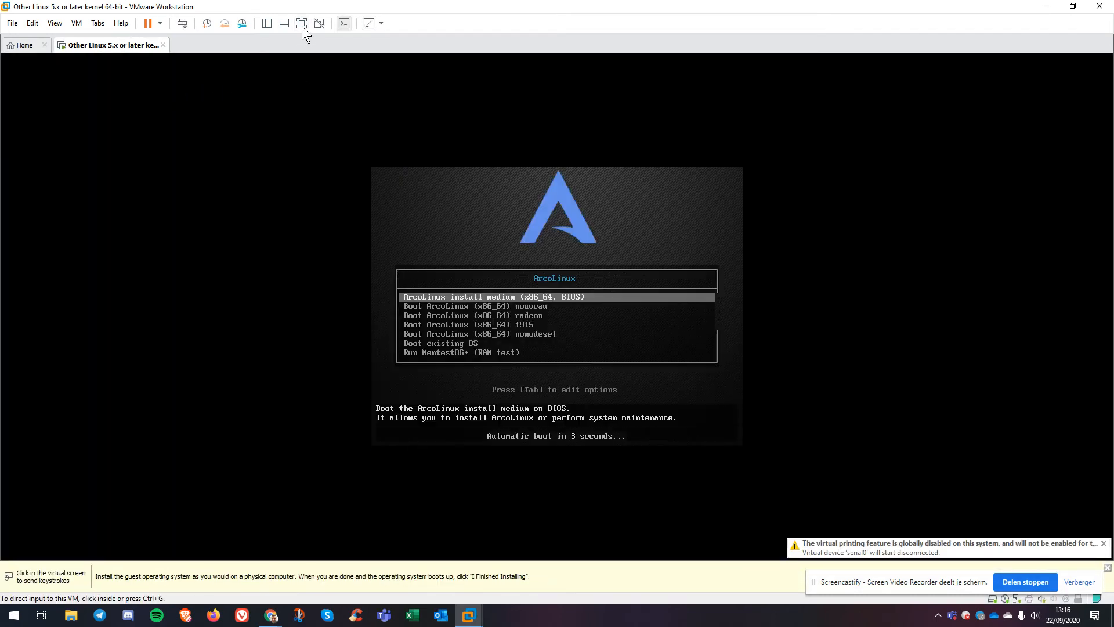
{"action": "left_click", "coordinate": [302, 24]}
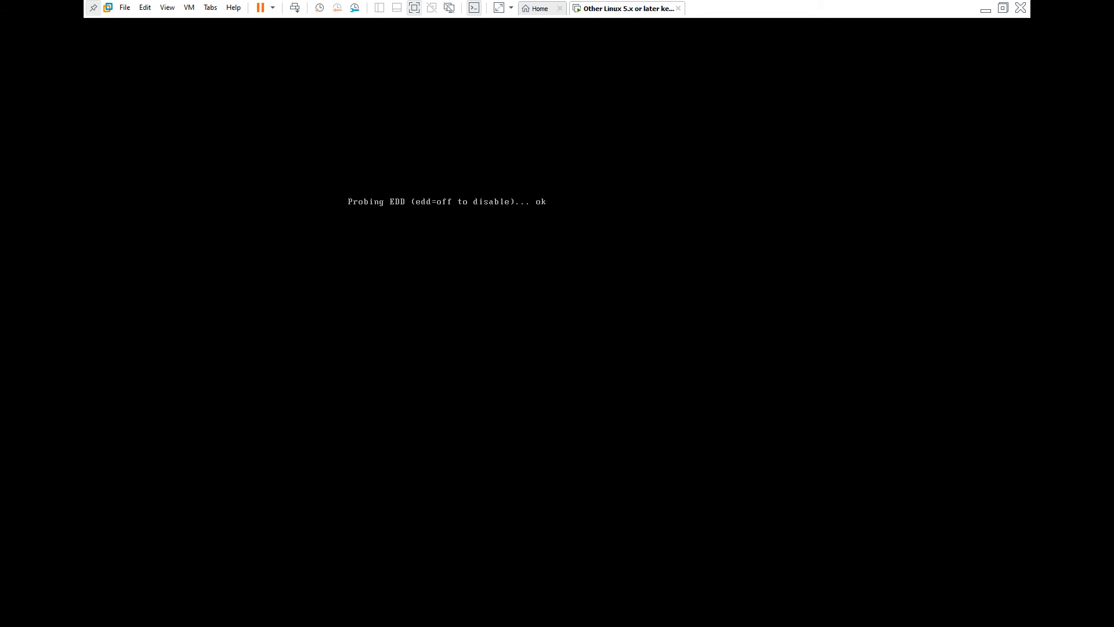
Step: Release the pointer from the guest, unpin the full-screen command bar so it hides automatically, and return input to the guest
{"action": "key", "text": "ctrl+alt"}
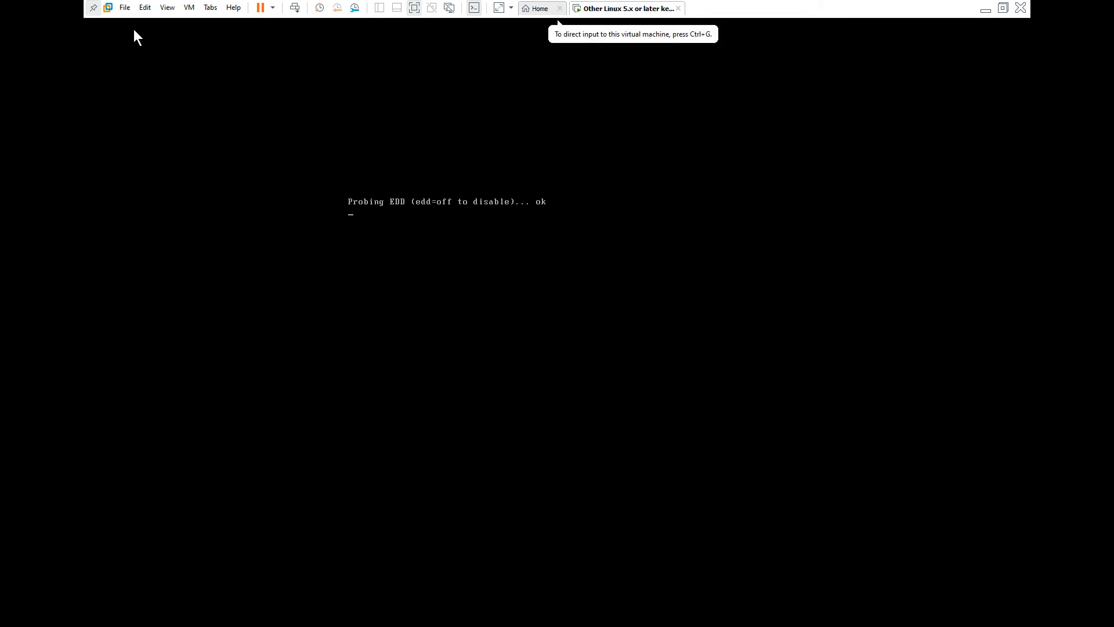
{"action": "left_click", "coordinate": [95, 8]}
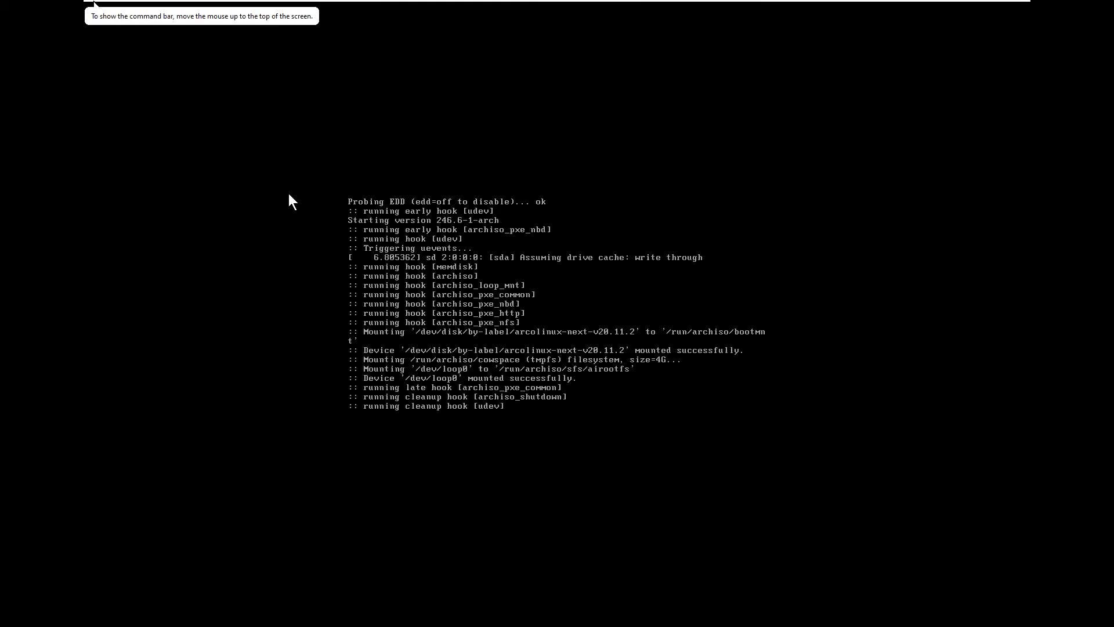
{"action": "left_click", "coordinate": [276, 240]}
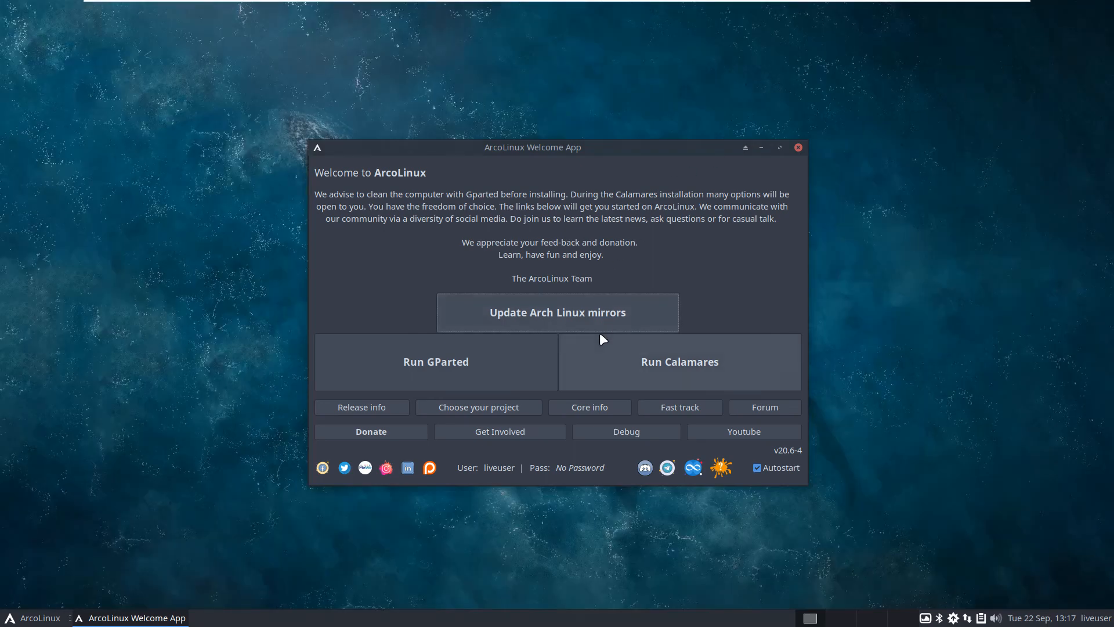
Step: Look through the ArcoLinux application menu on the live desktop and dismiss it
{"action": "left_click", "coordinate": [36, 618]}
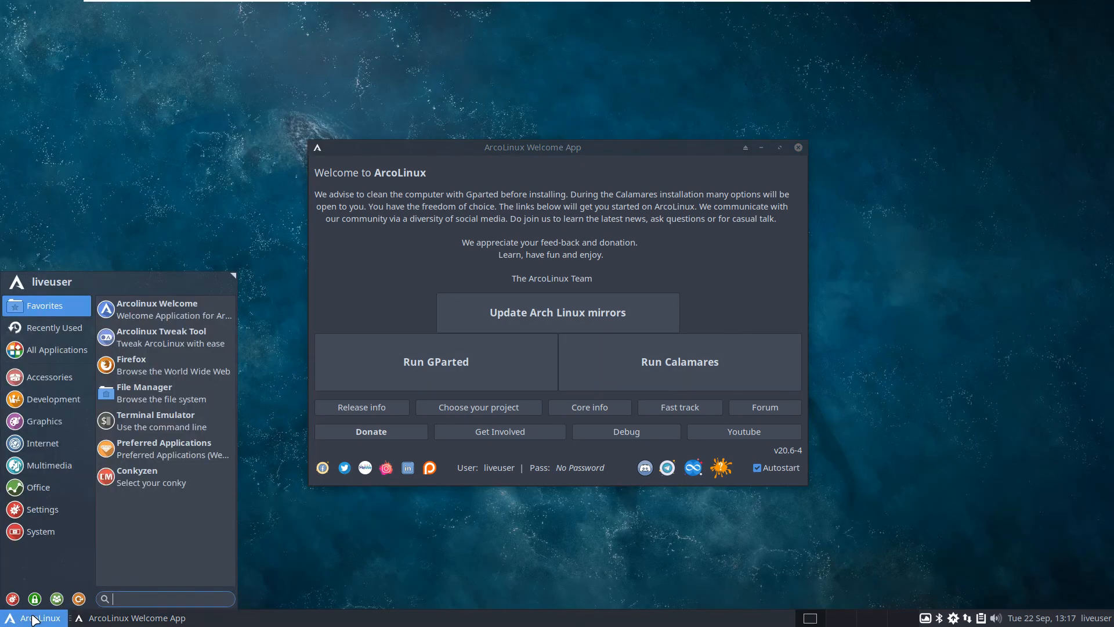
{"action": "left_click", "coordinate": [36, 525]}
{"action": "left_click", "coordinate": [651, 198]}
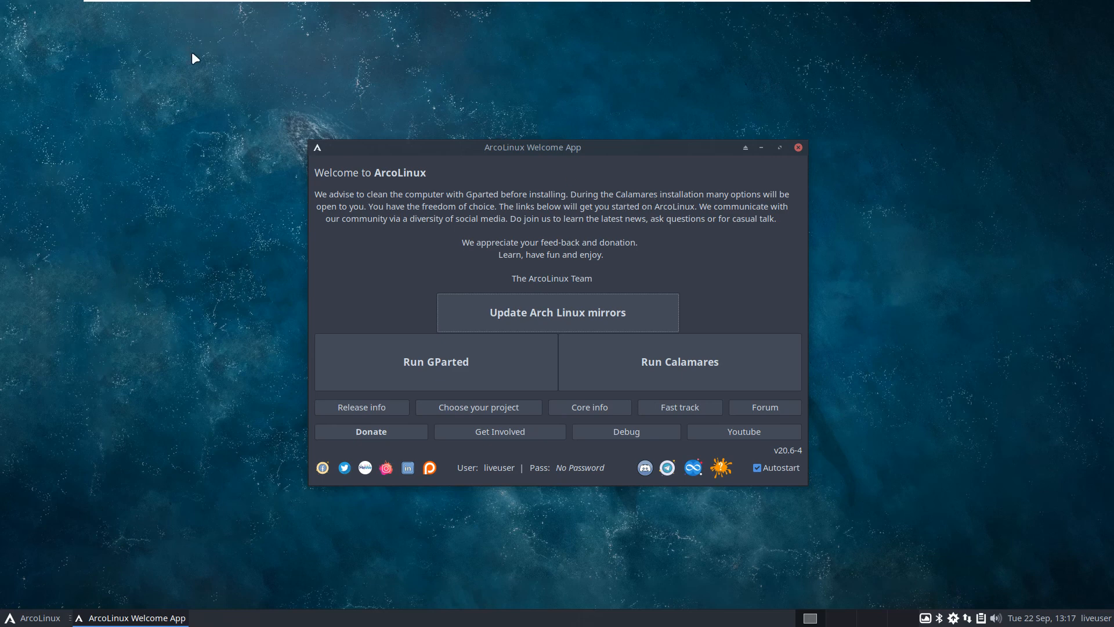
{"action": "left_click", "coordinate": [192, 76]}
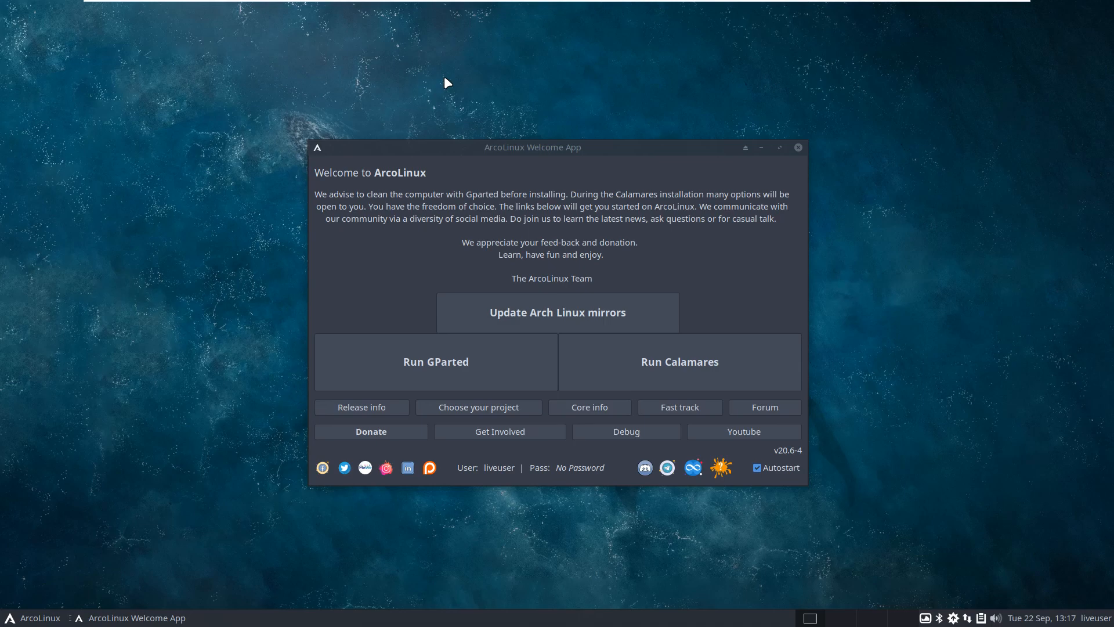
Step: Switch the virtual machine out of full screen to the windowed view and back to full screen
{"action": "key", "text": "ctrl+alt+Return"}
{"action": "key", "text": "ctrl+alt+Return"}
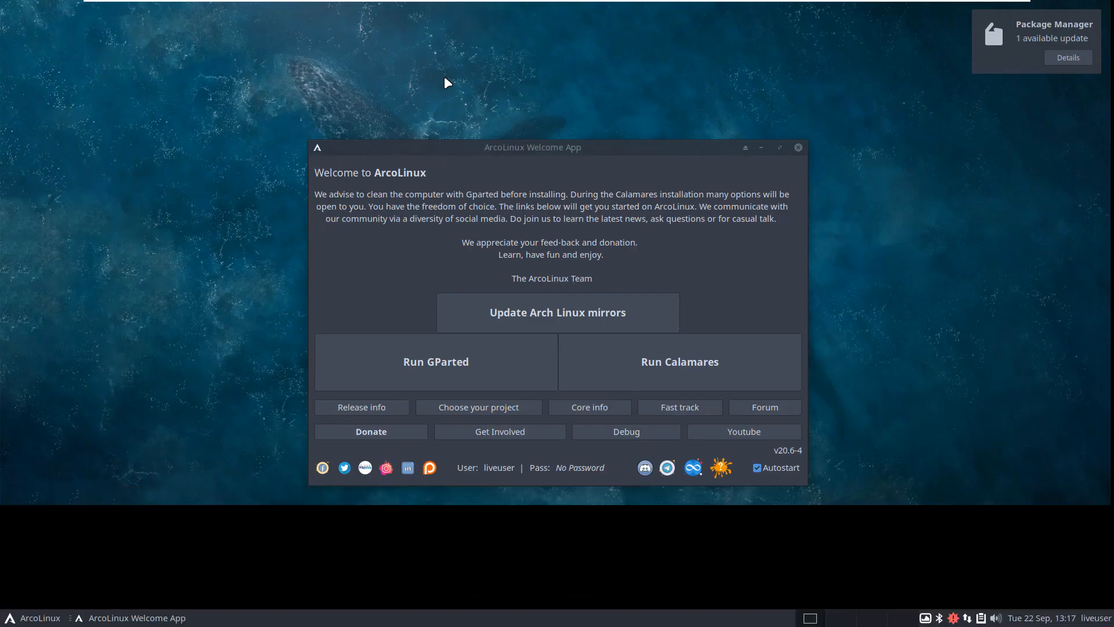
{"action": "key", "text": "ctrl+alt+Return"}
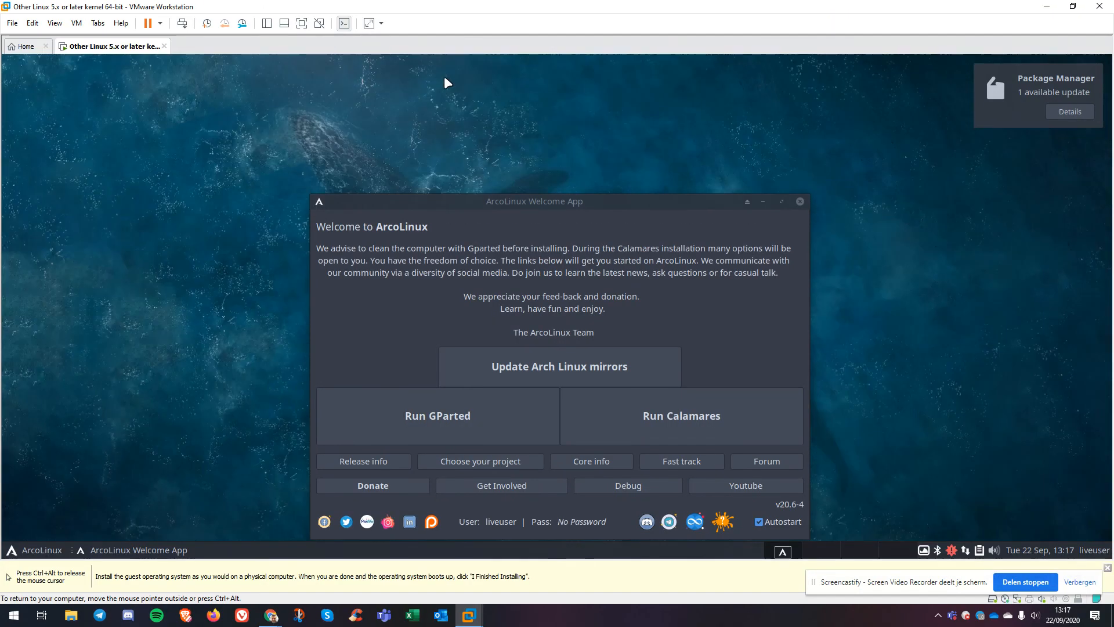
{"action": "key", "text": "ctrl+alt+Return"}
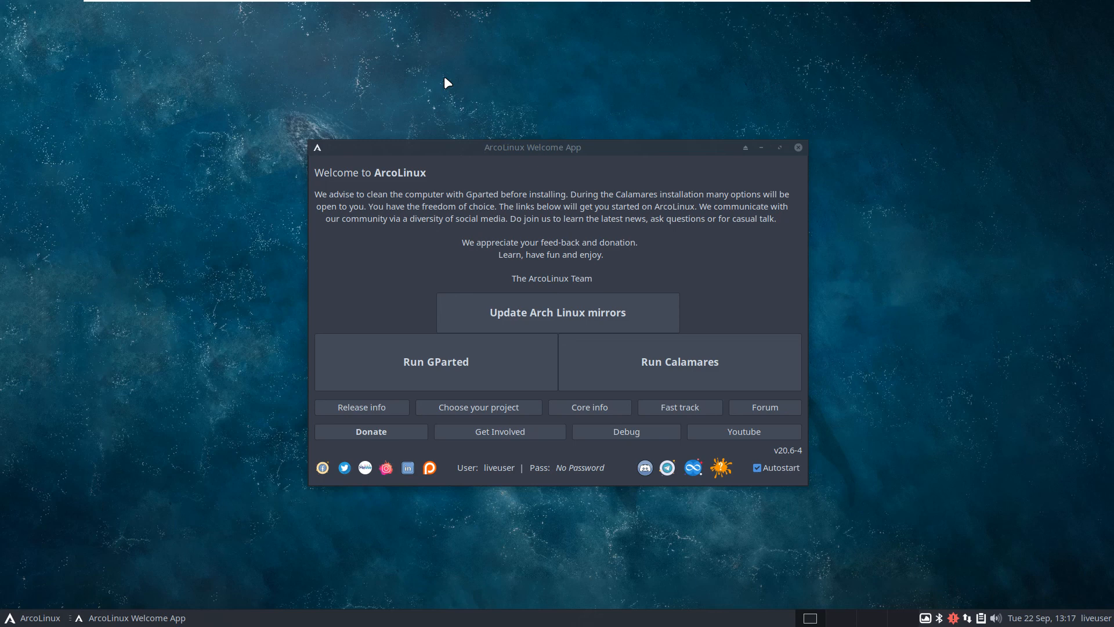
Step: Suspend the running virtual machine from the full-screen command bar and minimize the program to the Windows desktop
{"action": "mouse_move", "coordinate": [116, 2]}
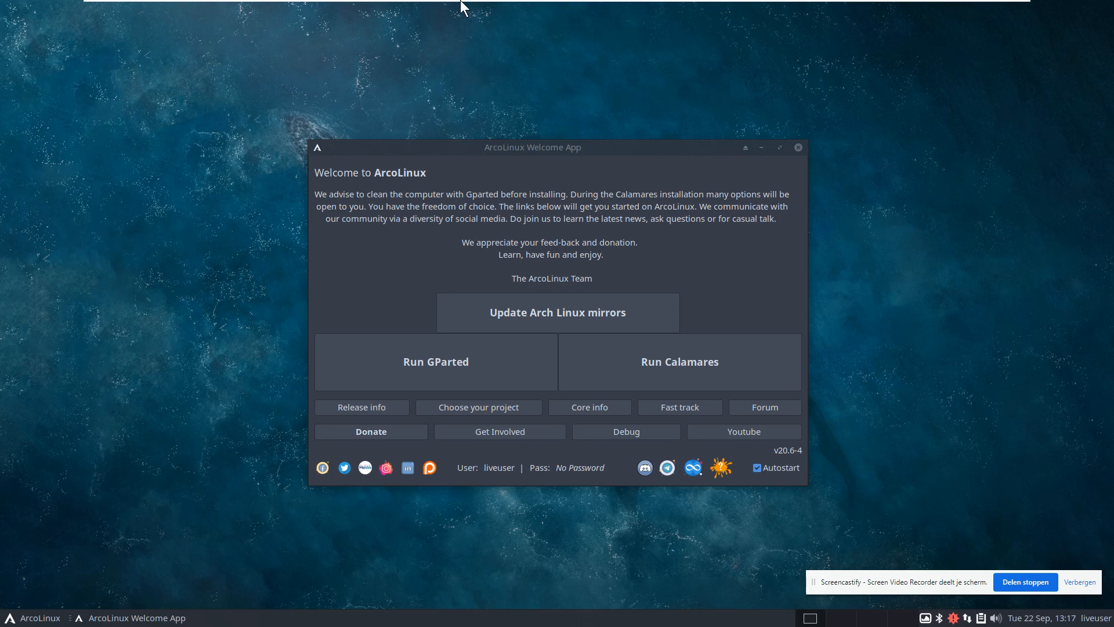
{"action": "mouse_move", "coordinate": [349, 5]}
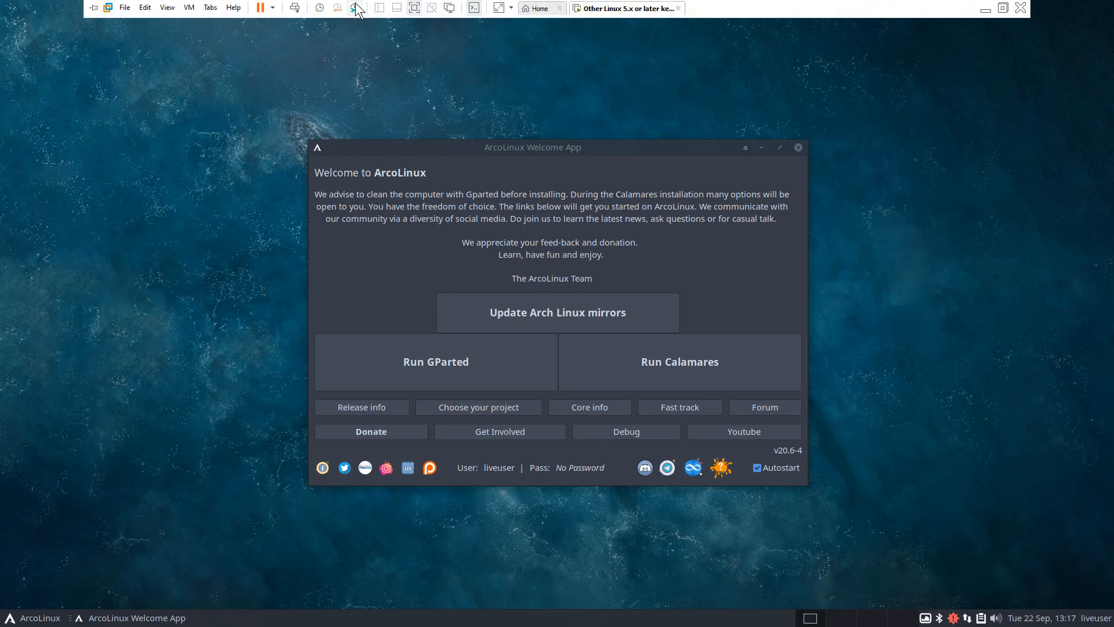
{"action": "left_click", "coordinate": [267, 8]}
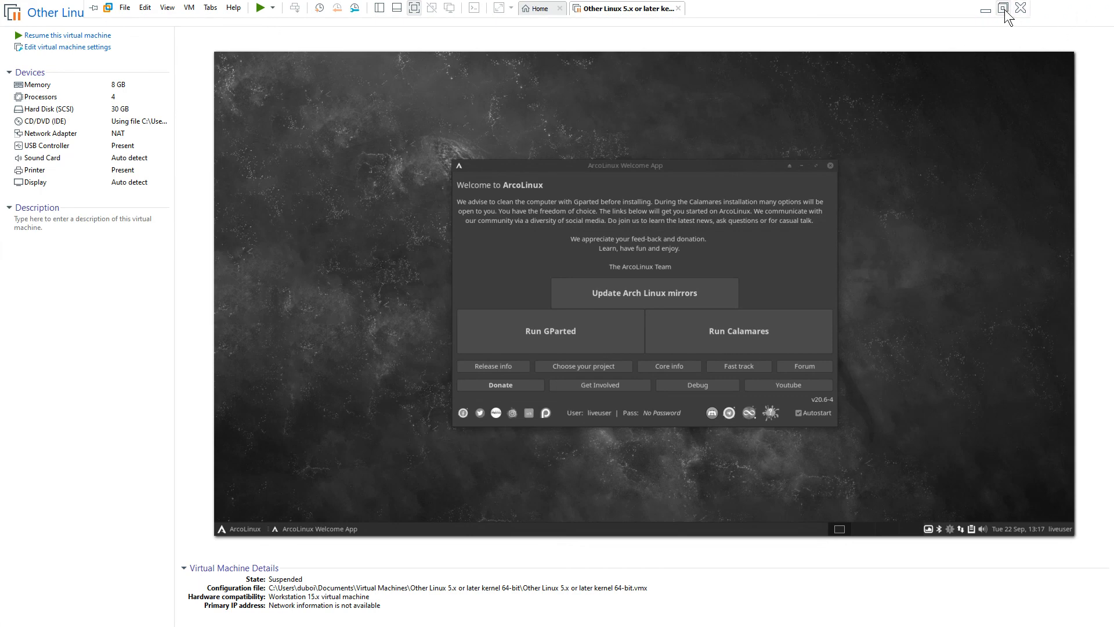
{"action": "left_click", "coordinate": [986, 10]}
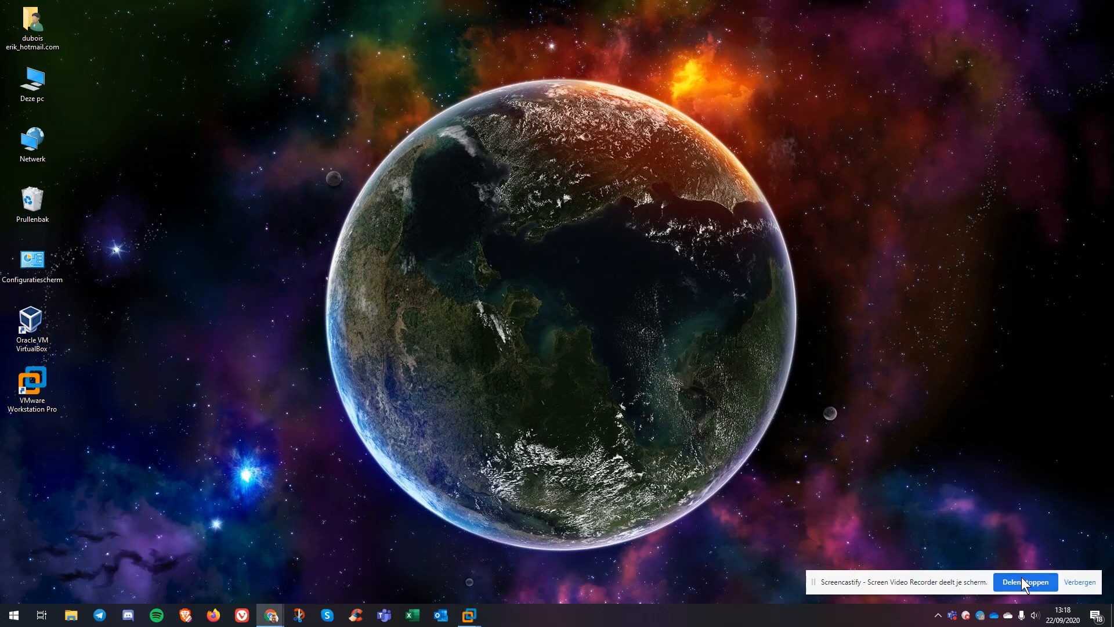